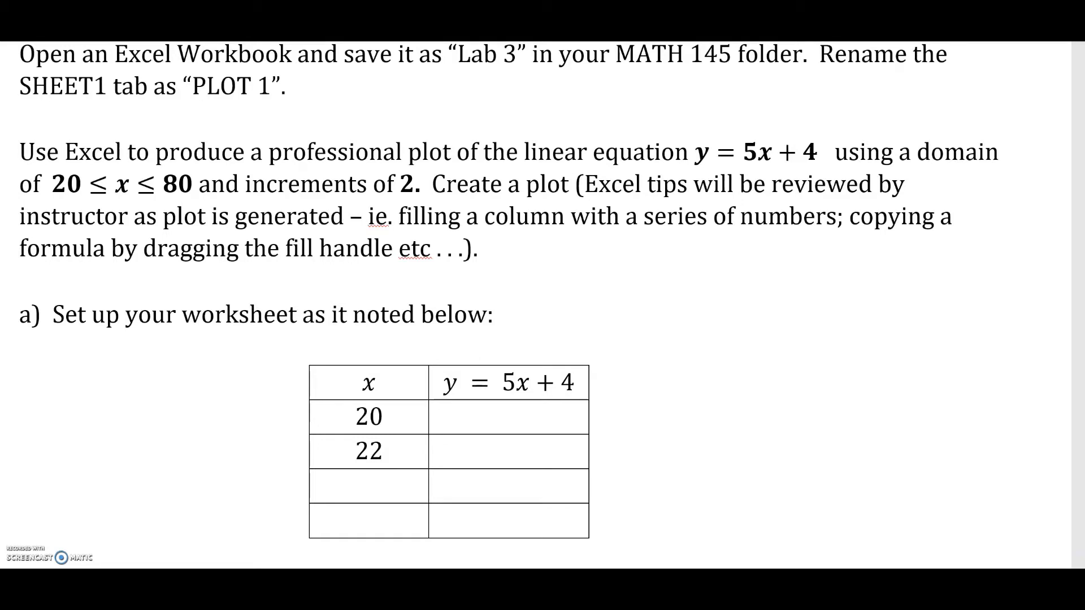
- Highlight the equation y = 5x + 4, the domain 20 ≤ x ≤ 80 and the increment 2 in yellow in the lab instructions
left_click_drag(691, 152, 836, 150)
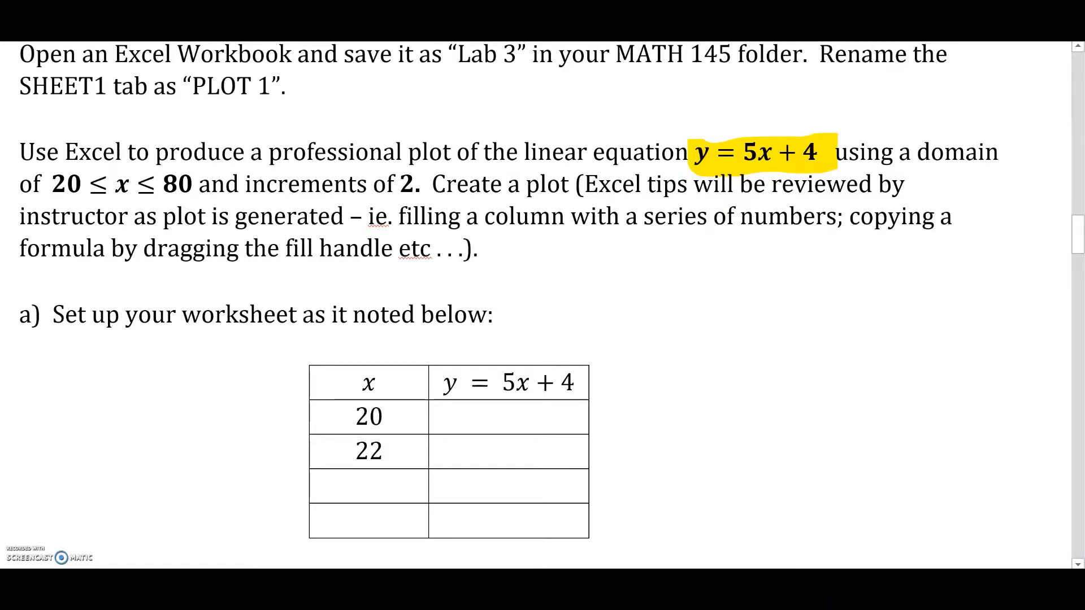
left_click_drag(51, 184, 195, 184)
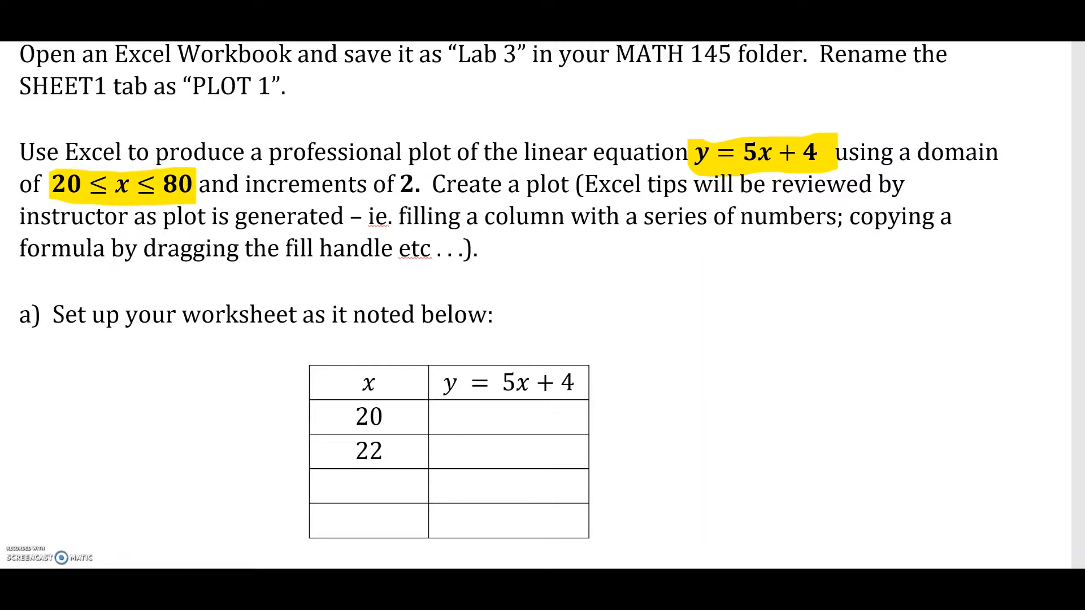
left_click_drag(395, 184, 421, 184)
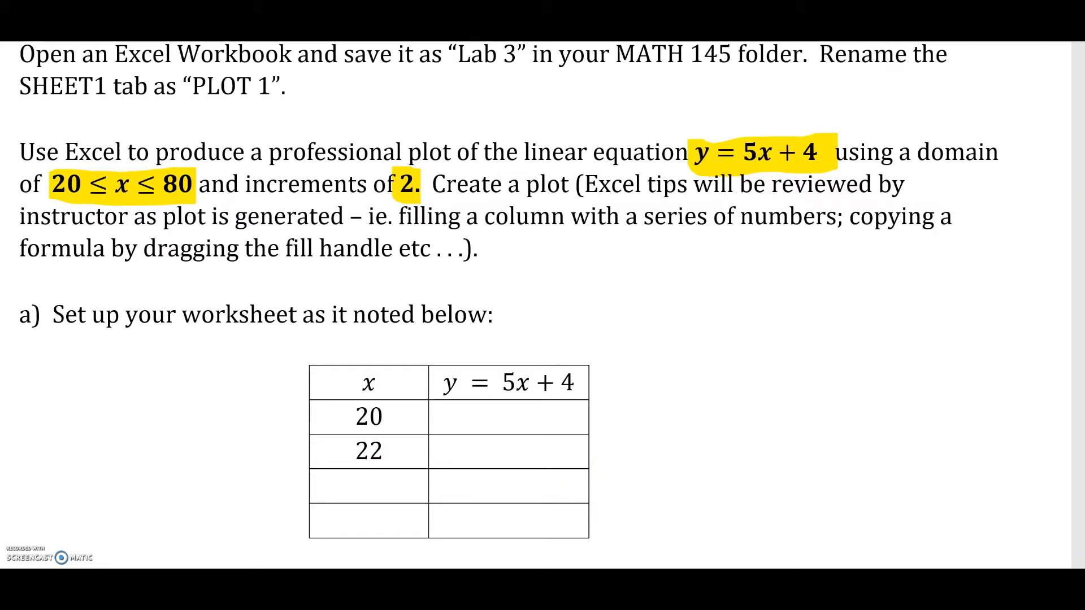
- Switch to the Excel workbook and enter the formula =5*A2+4 in cell B2 of the PLOT 1 sheet
key("alt+Tab")
left_click(278, 261)
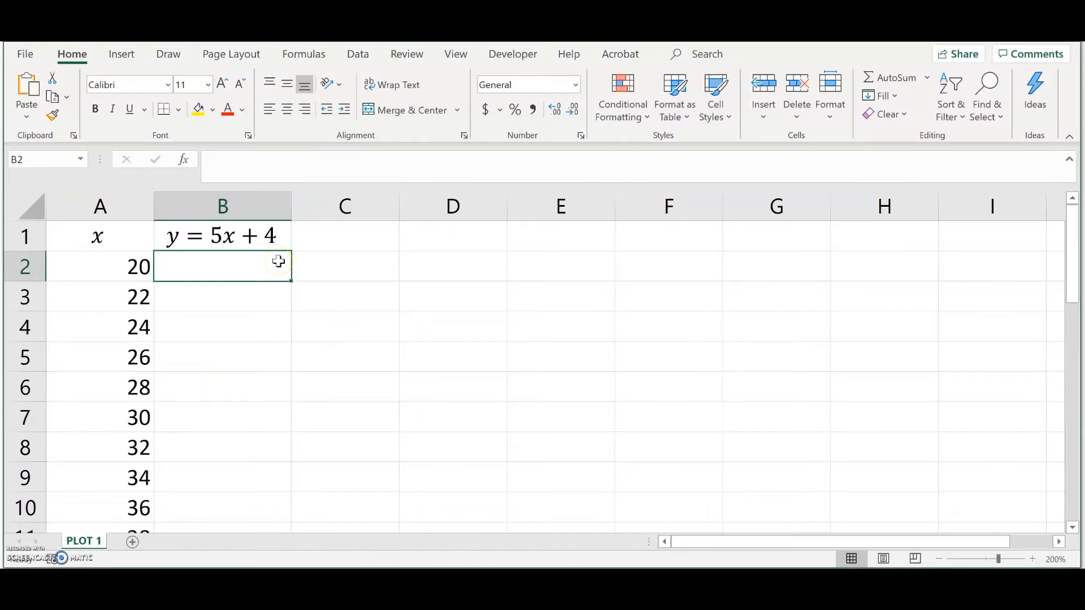
type("=5")
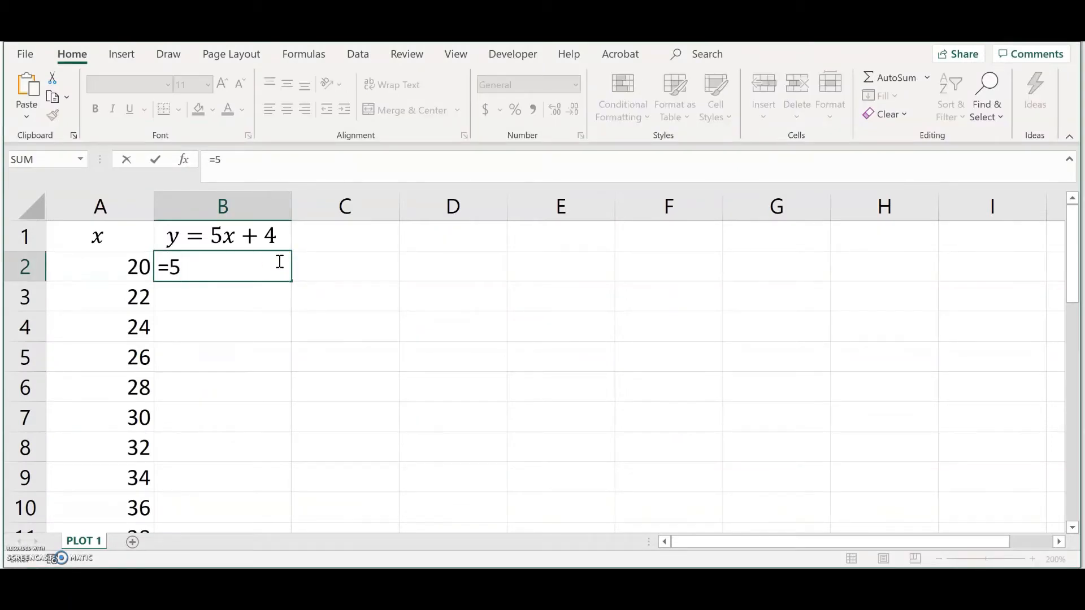
type("*")
left_click(123, 263)
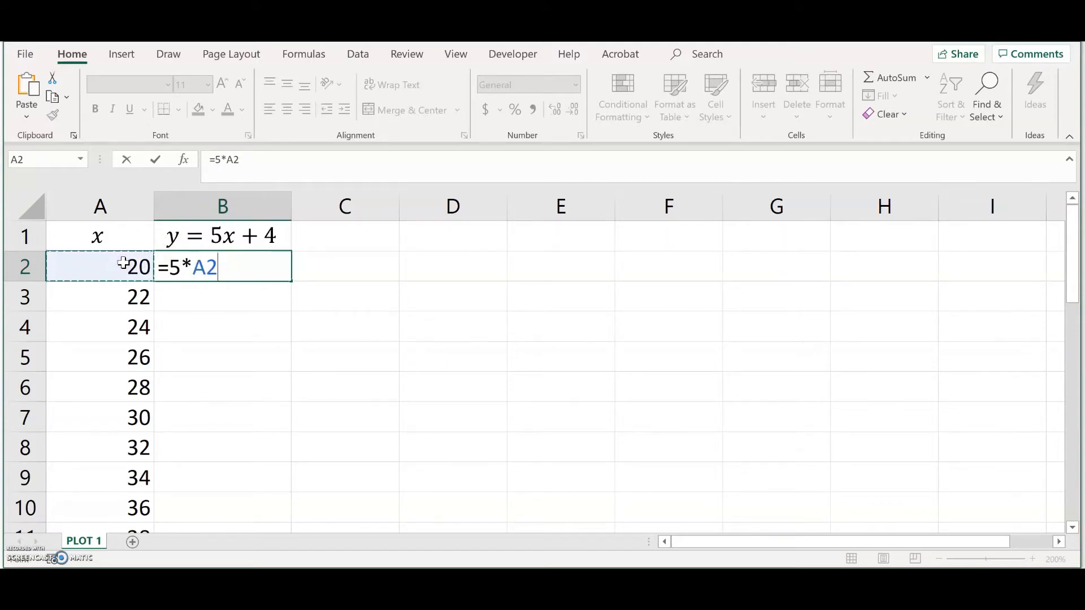
type("+4")
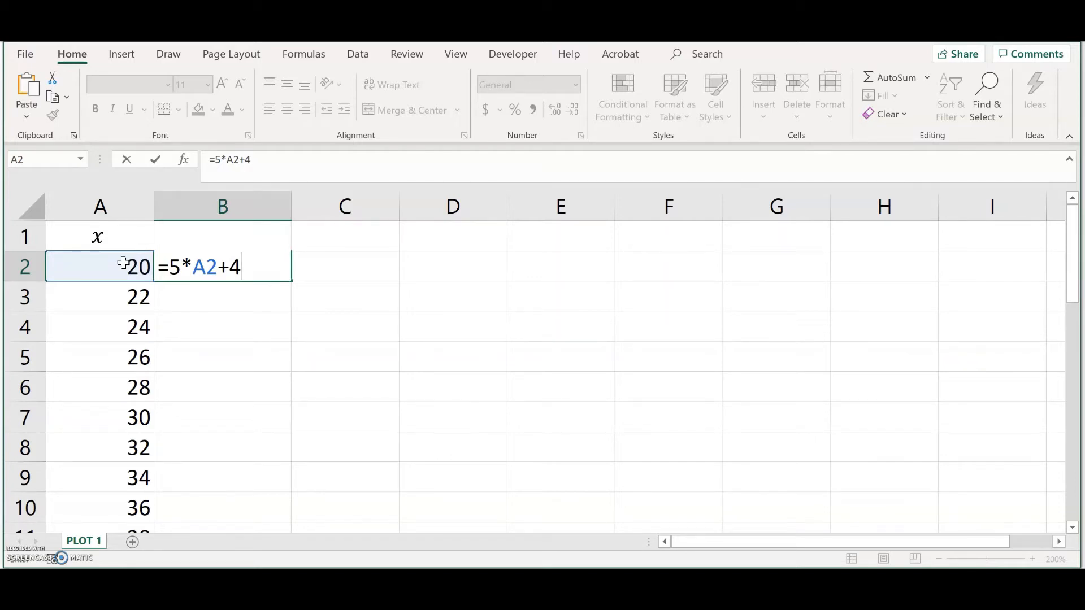
key("Return")
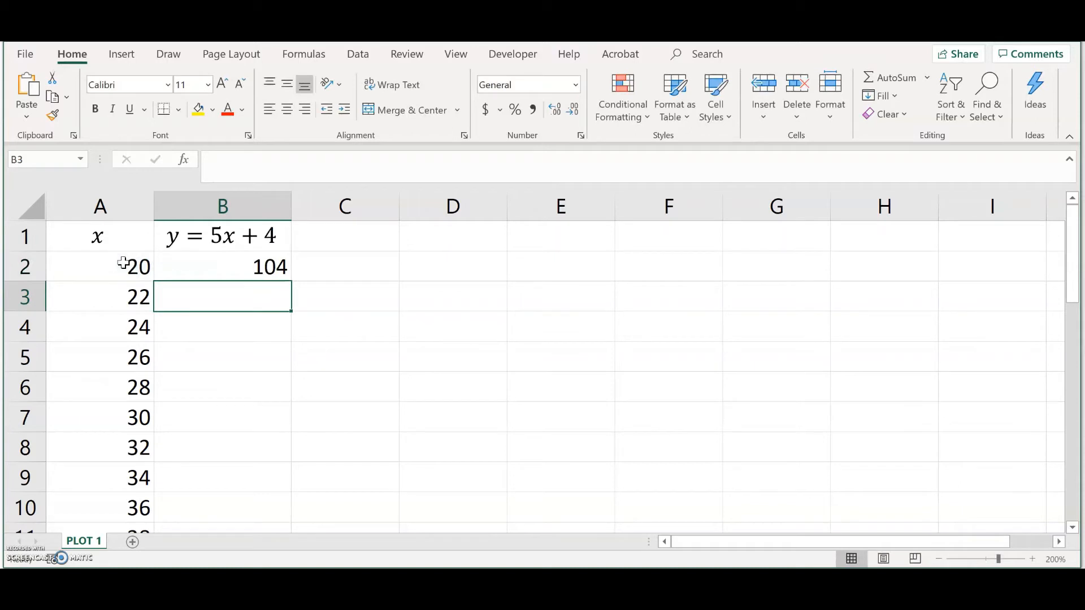
- Fill the B2 formula down the y column alongside all x values and check the copied formula in B5
left_click(285, 269)
double_click(290, 279)
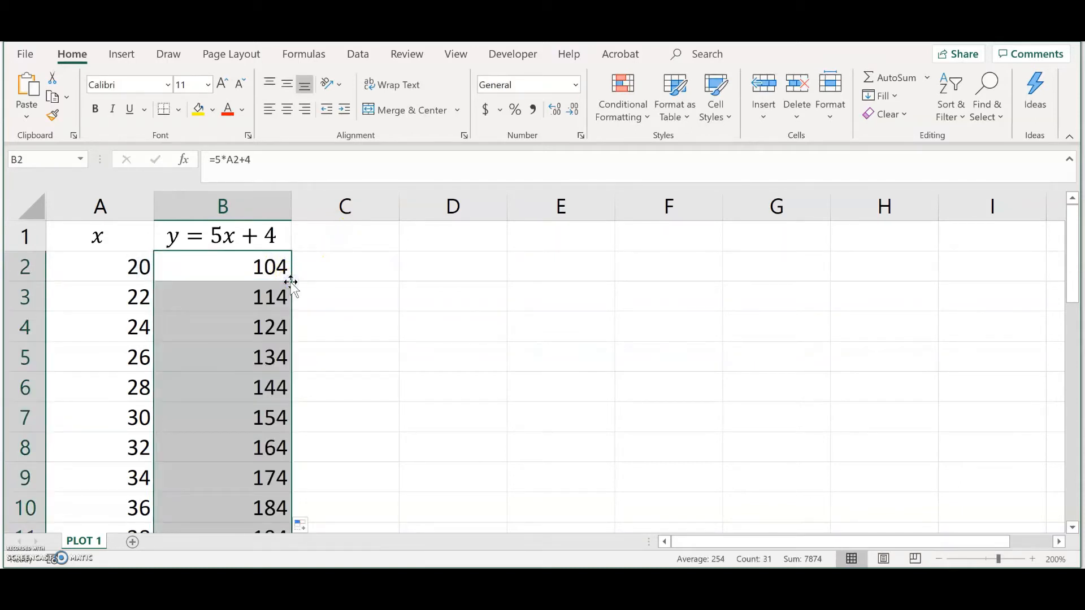
left_click(275, 356)
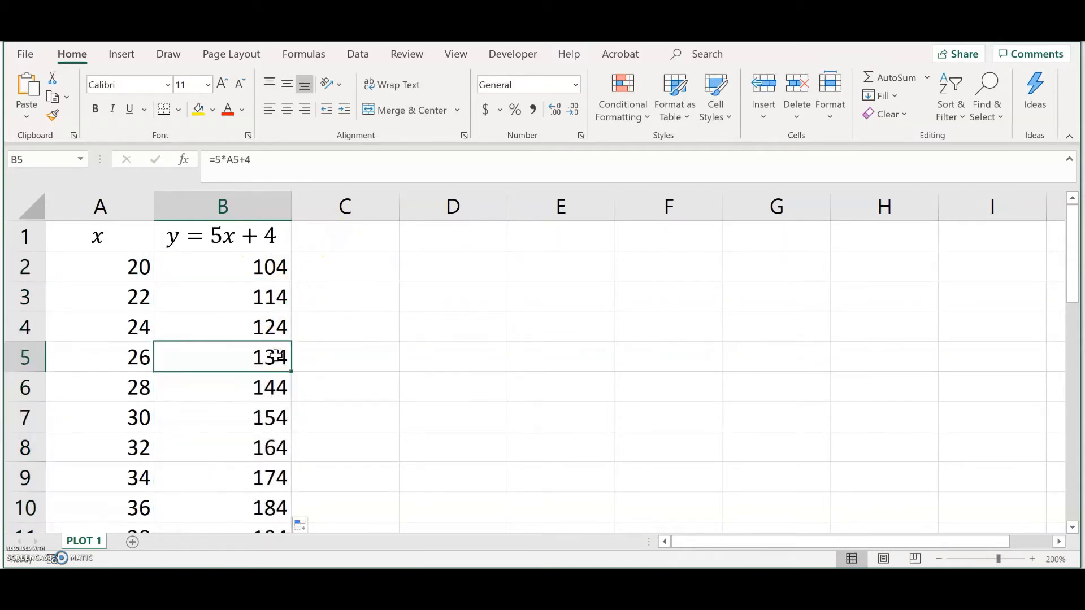
double_click(276, 356)
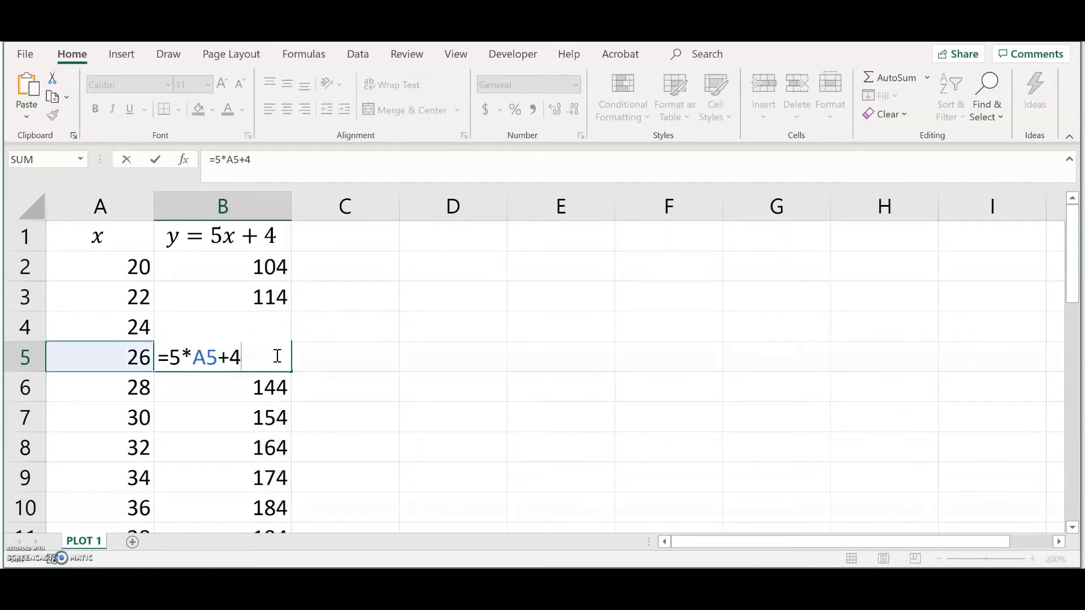
key("Return")
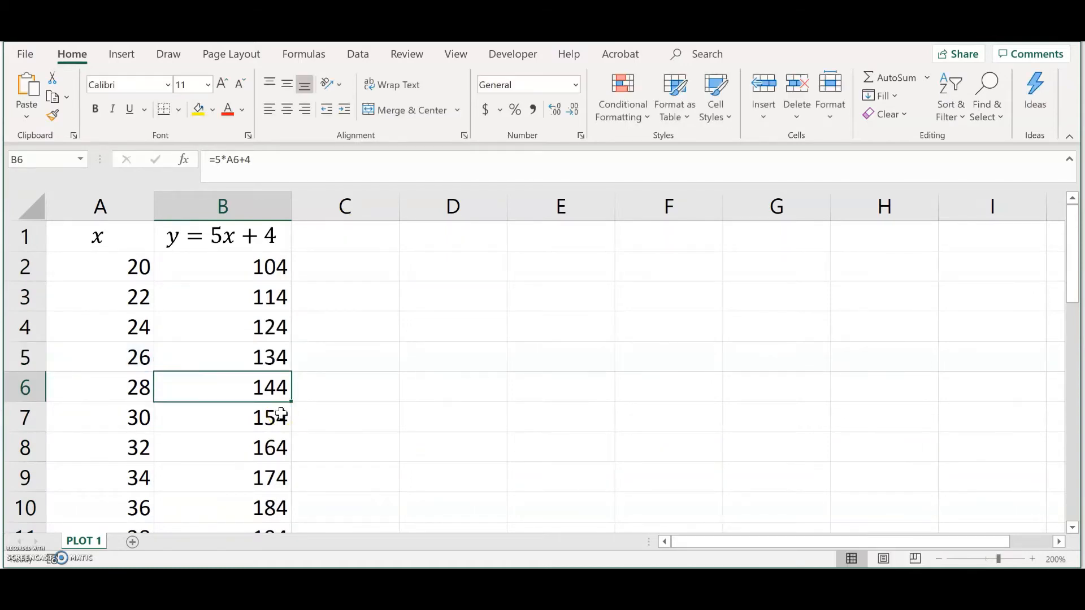
- Insert a Scatter with Smooth Lines and Markers chart from A2:B32 and place it beside the data, starting at column C
key("alt+Tab")
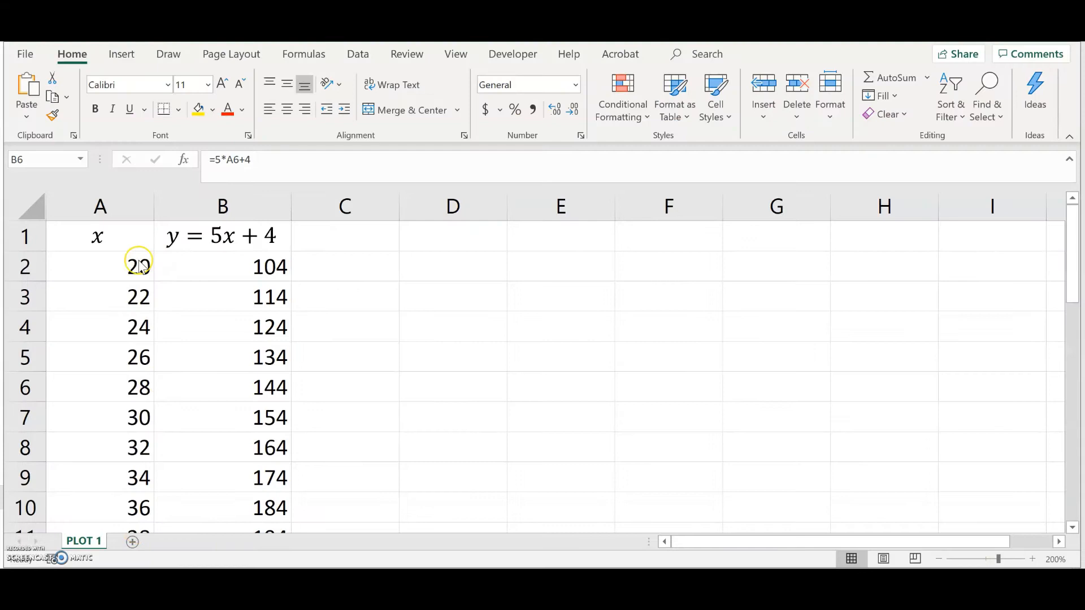
left_click(108, 260)
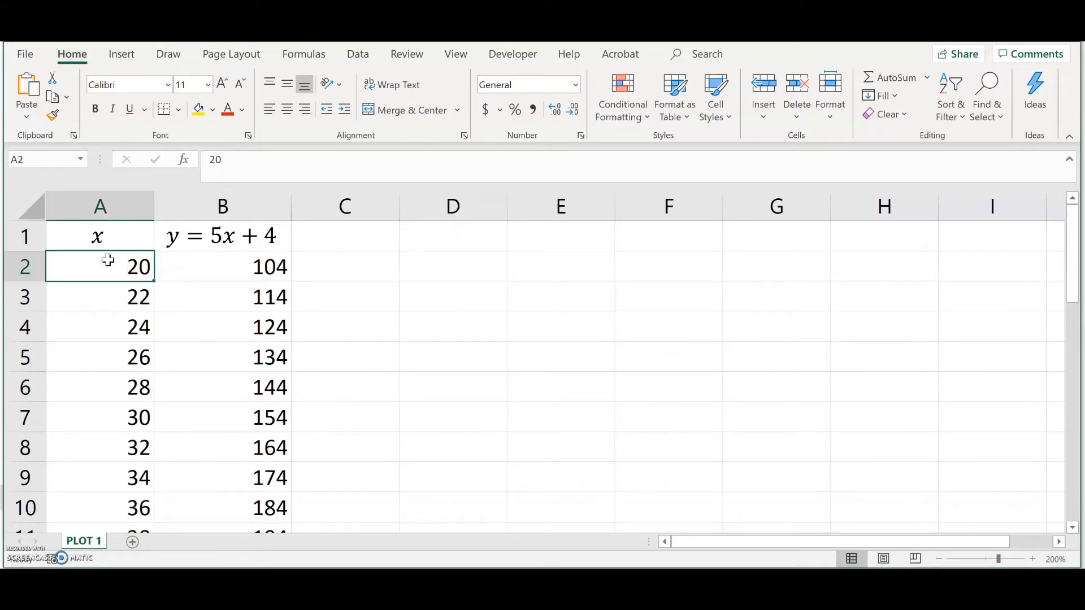
left_click(102, 264)
left_click_drag(101, 264, 177, 484)
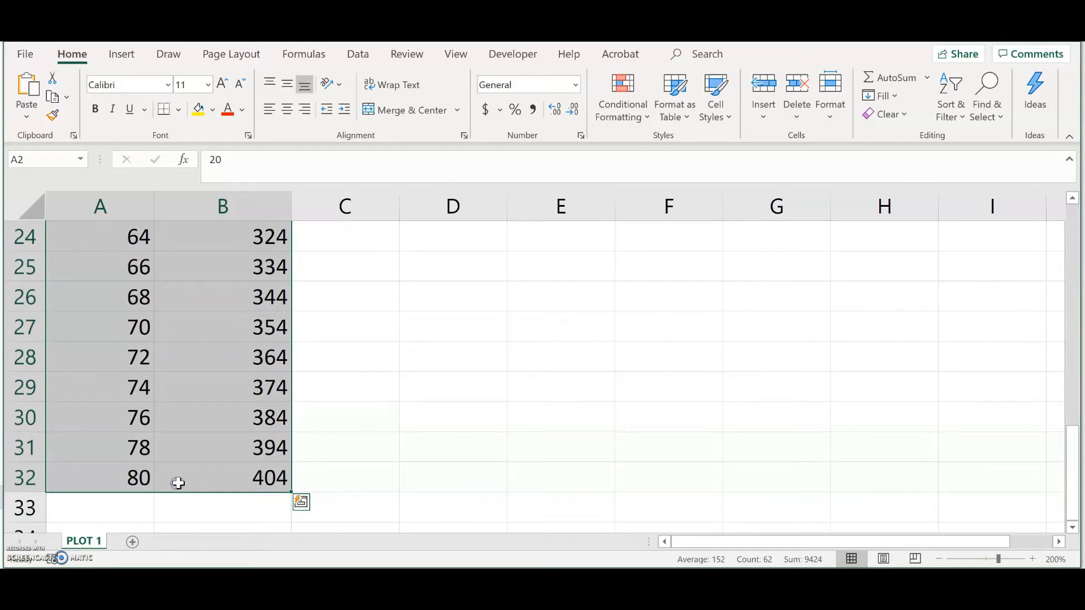
scroll(187, 440, "up", 8)
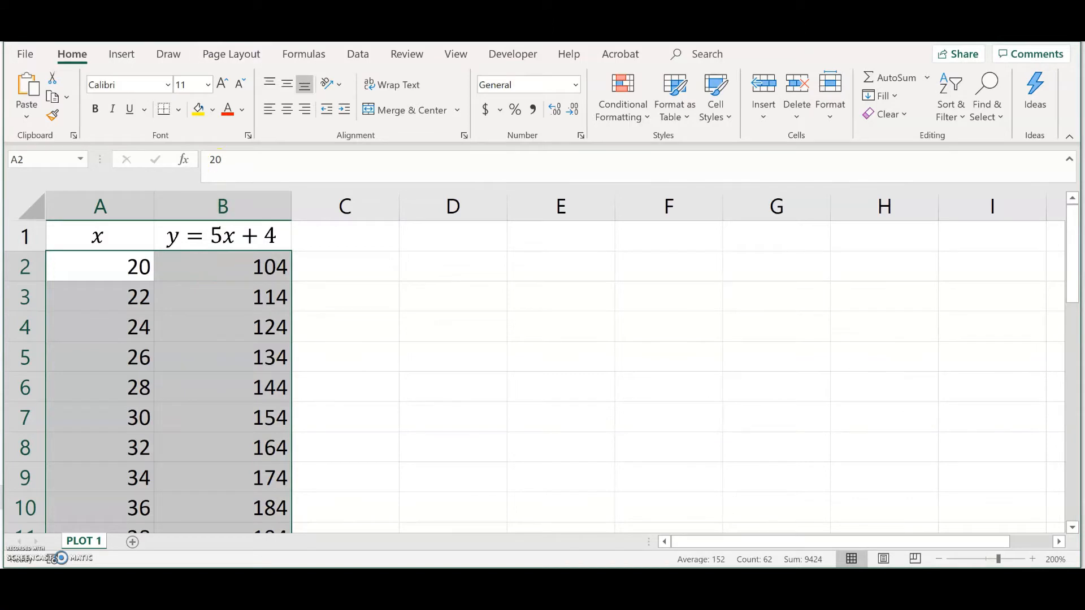
left_click(126, 54)
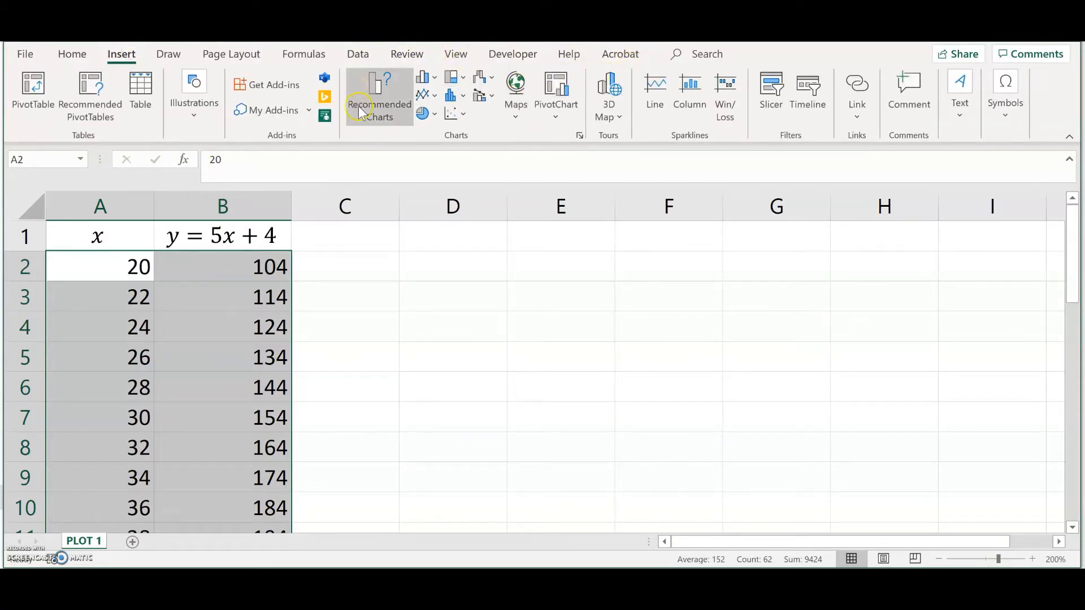
left_click(459, 114)
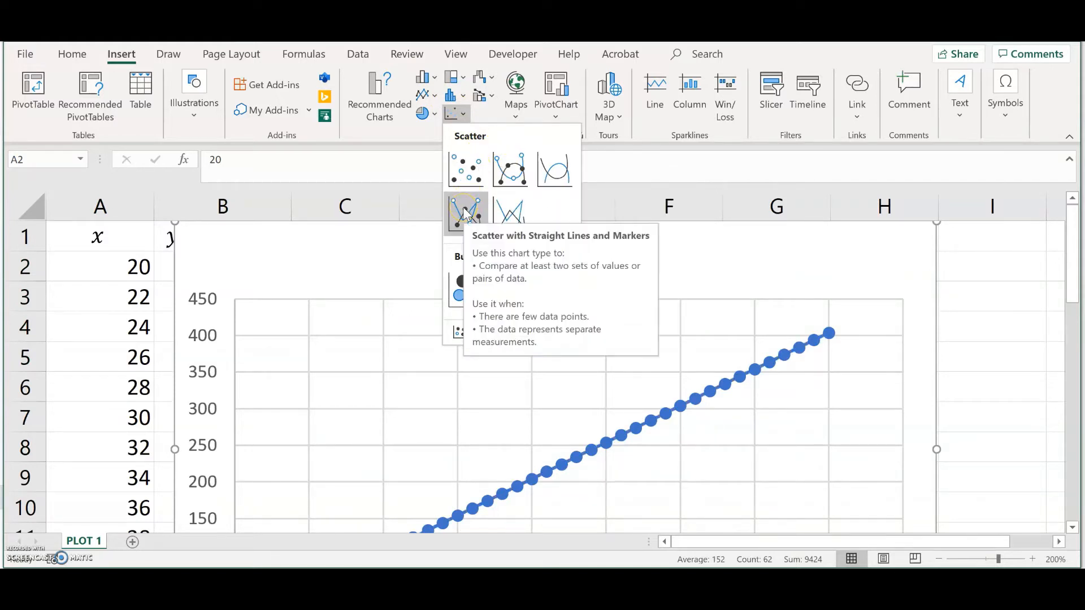
left_click(520, 167)
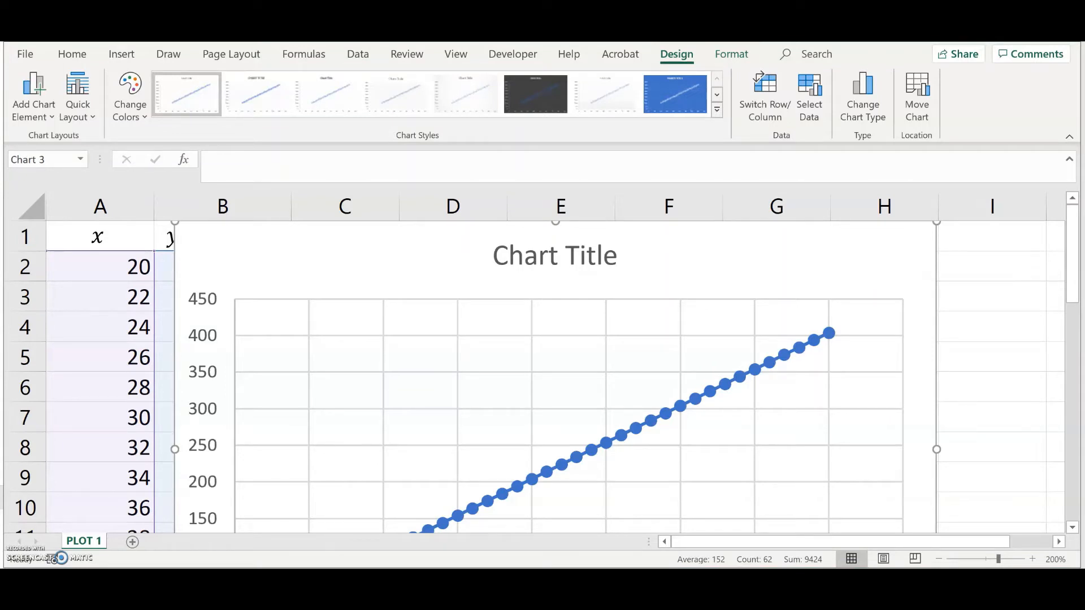
left_click(129, 320)
left_click_drag(250, 269, 372, 272)
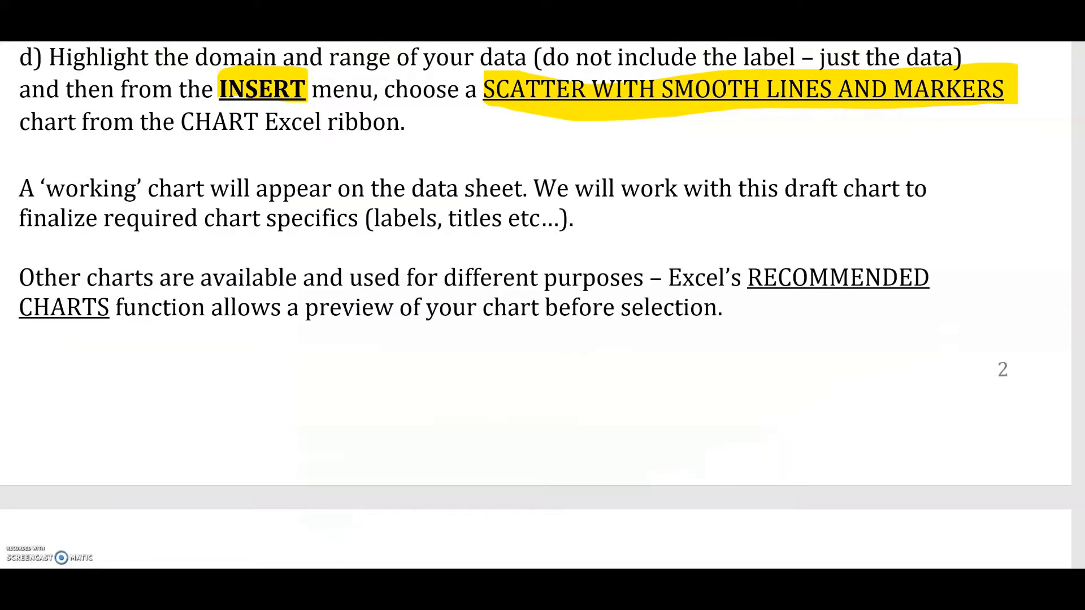
- Switch to the lab instructions document and highlight "draft" and "finalize required chart specifics" in yellow
left_click_drag(790, 189, 842, 189)
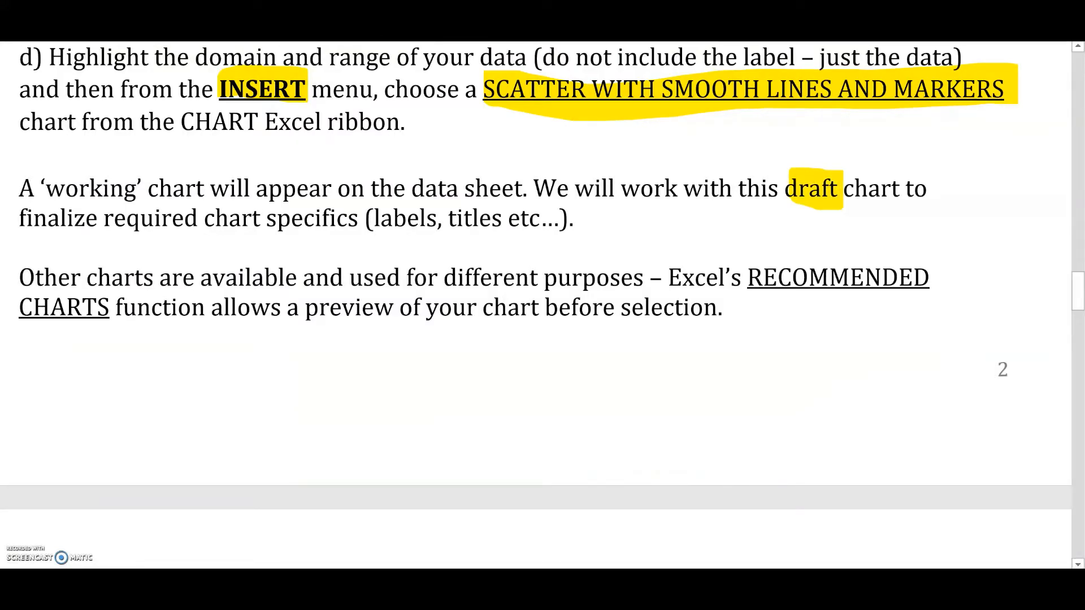
left_click_drag(22, 220, 359, 220)
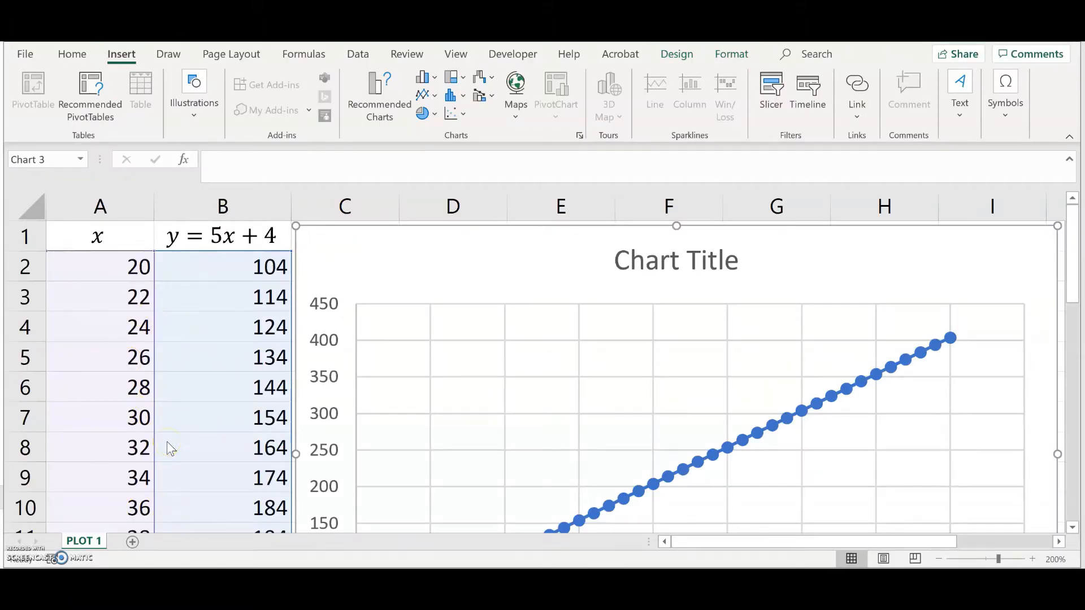
left_click(458, 113)
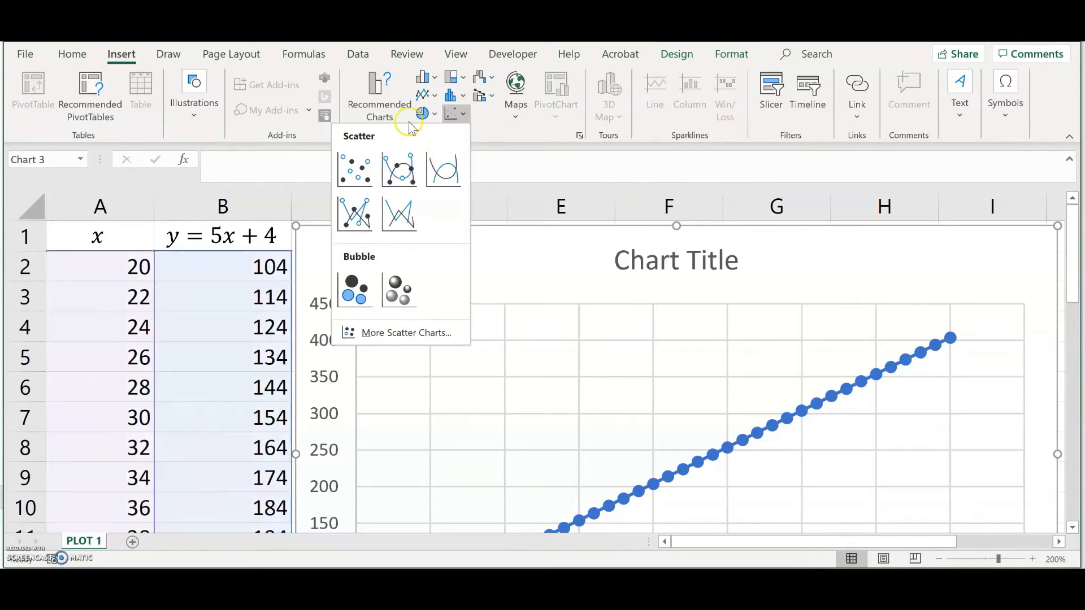
left_click(411, 177)
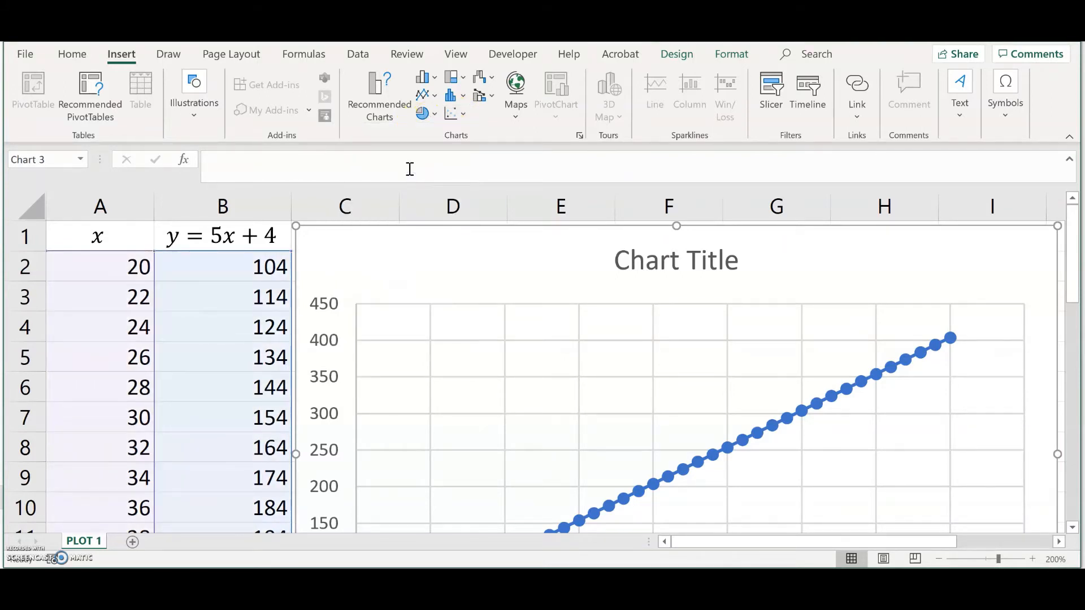
left_click(454, 113)
left_click(467, 167)
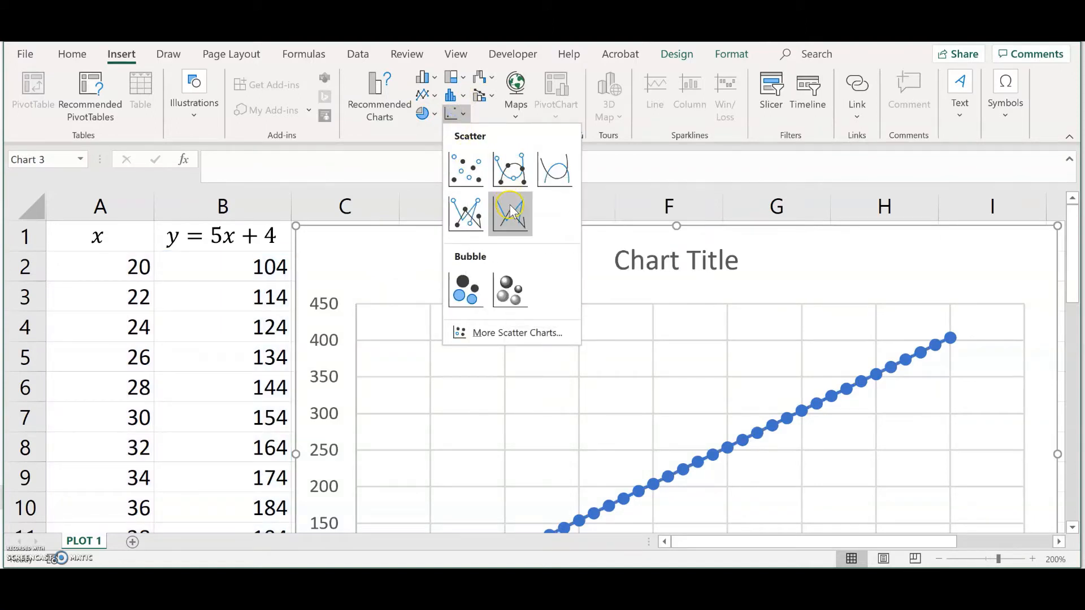
left_click(424, 96)
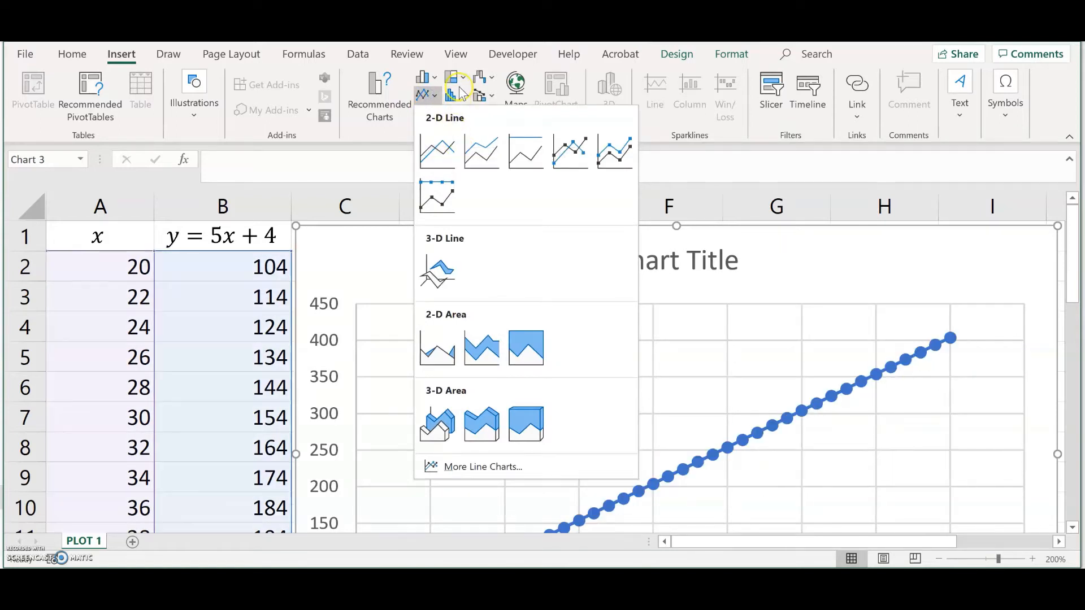
left_click(454, 96)
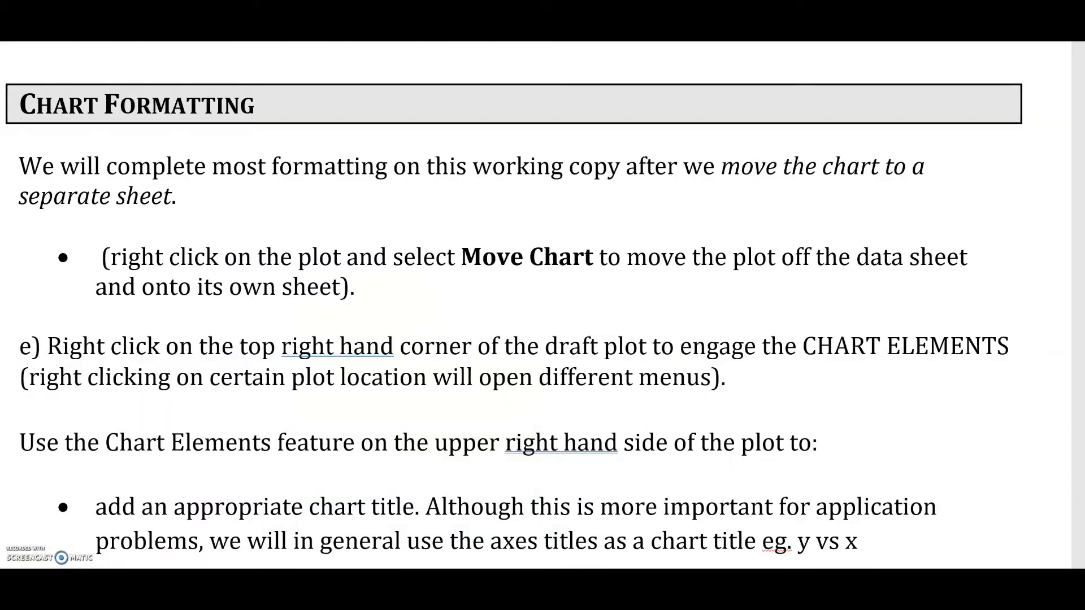
- In the Chart Formatting section of the lab instructions, highlight "move the chart", "right click", "Move Chart" and "own sheet" in yellow
left_click_drag(728, 163, 876, 165)
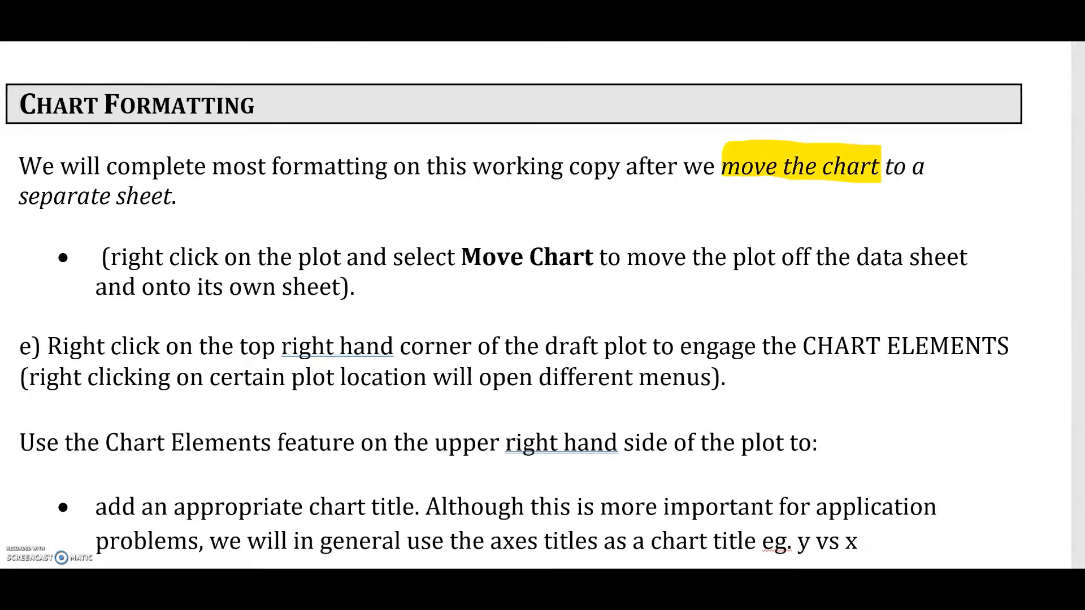
left_click_drag(120, 253, 237, 246)
left_click_drag(466, 255, 594, 258)
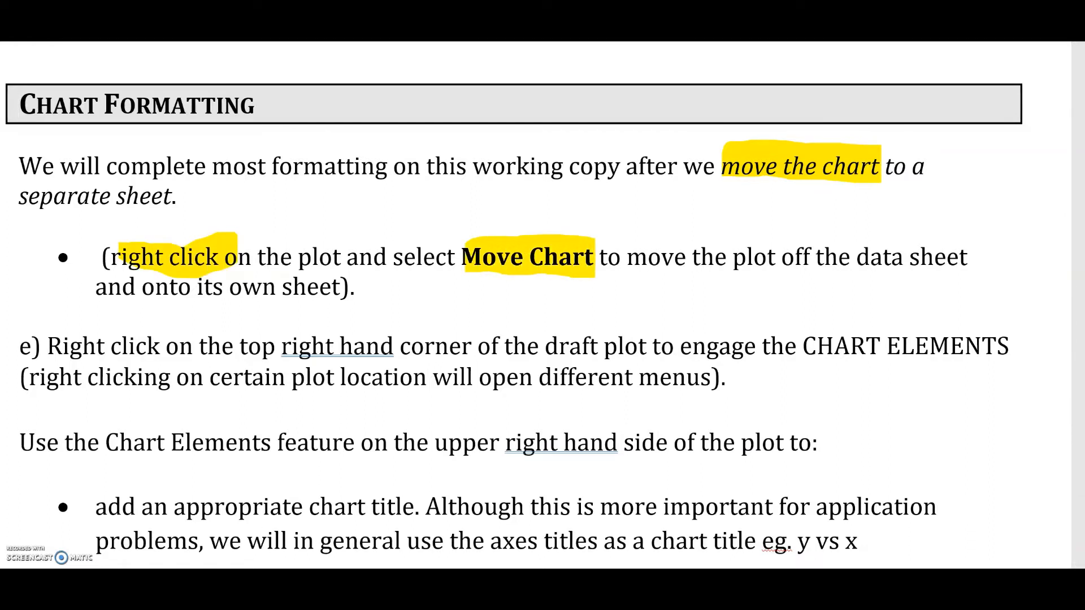
left_click_drag(226, 287, 352, 290)
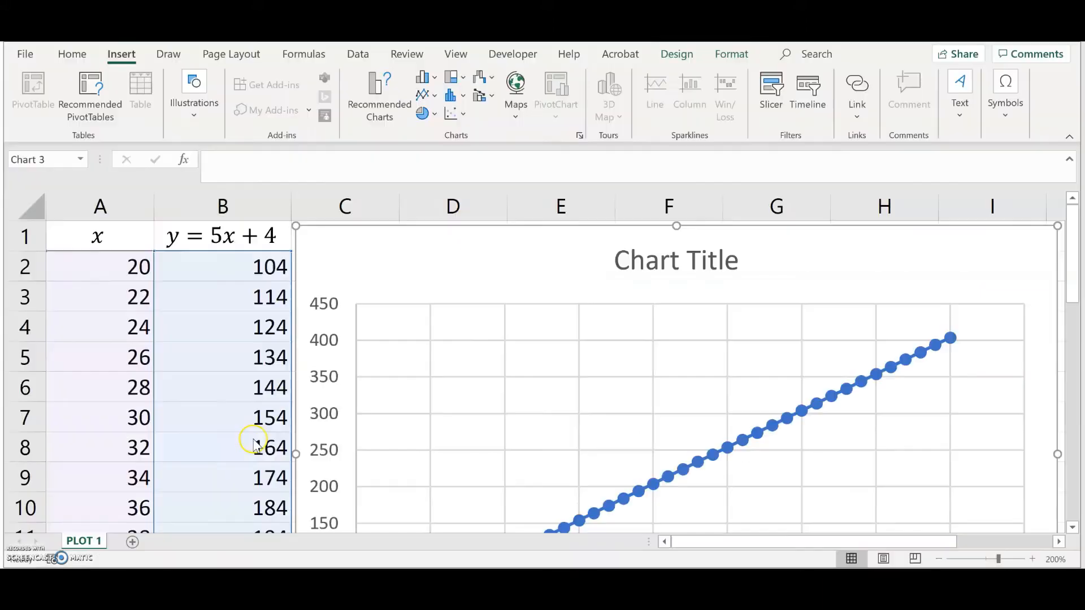
- Back in the Excel workbook, move the chart to a new sheet named "PLOT 1 Chart"
right_click(426, 260)
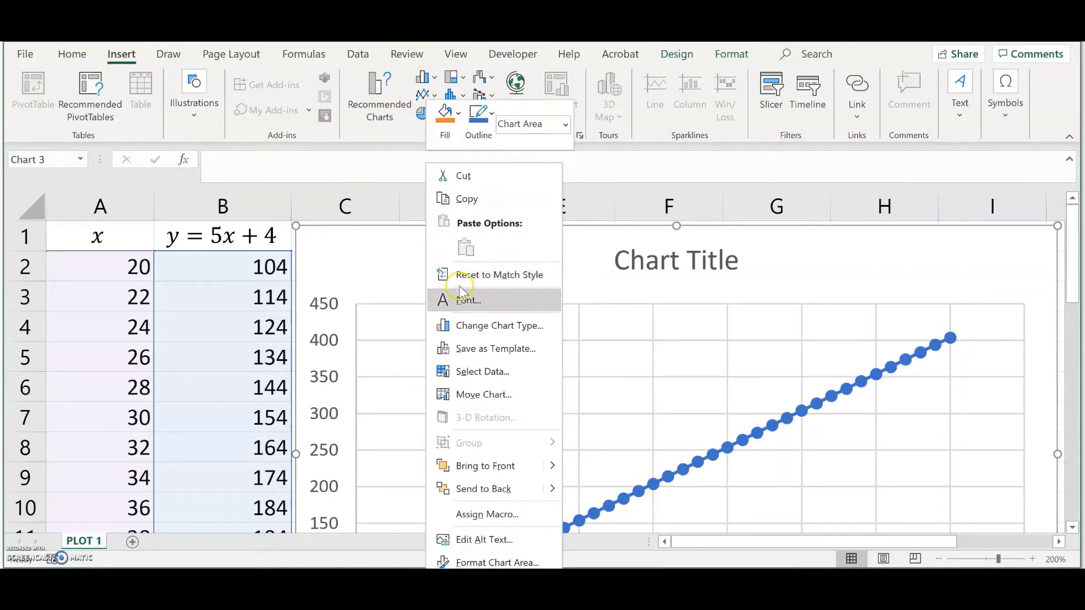
left_click(485, 391)
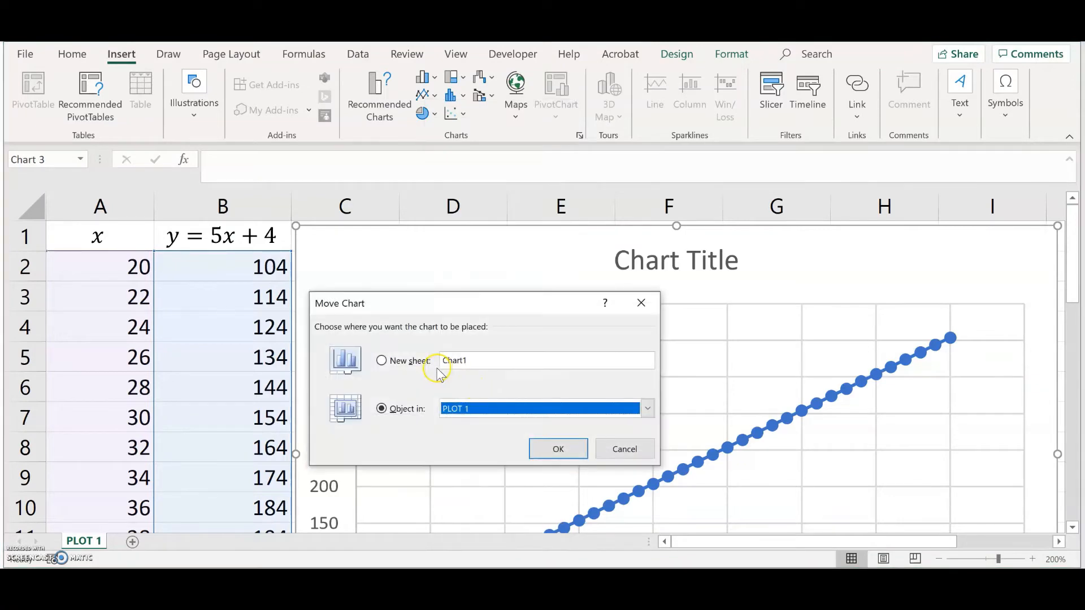
left_click(418, 361)
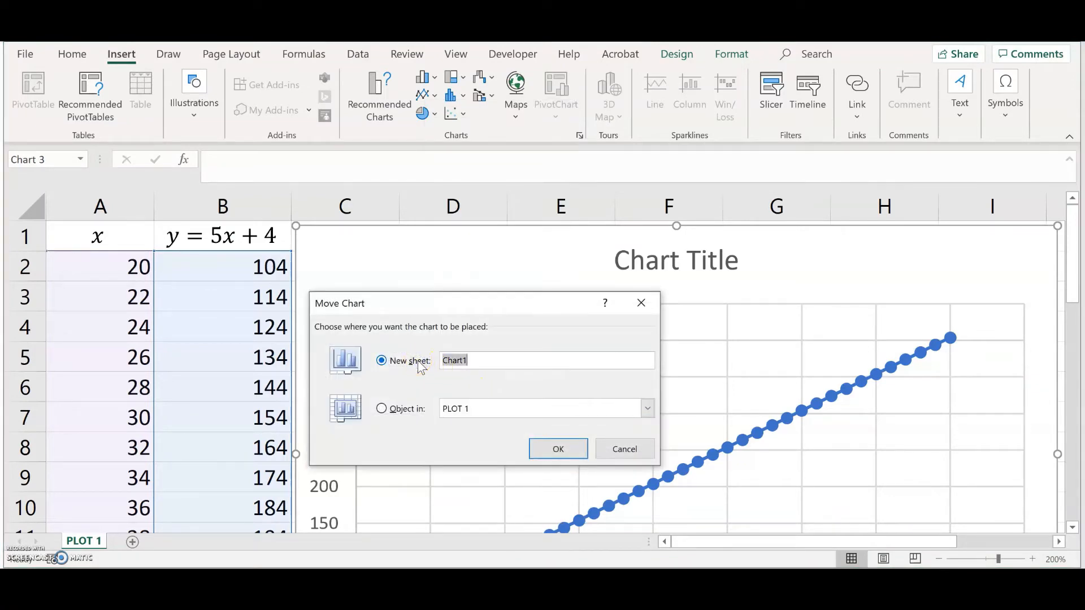
double_click(473, 360)
type("PLOT 1 Chart")
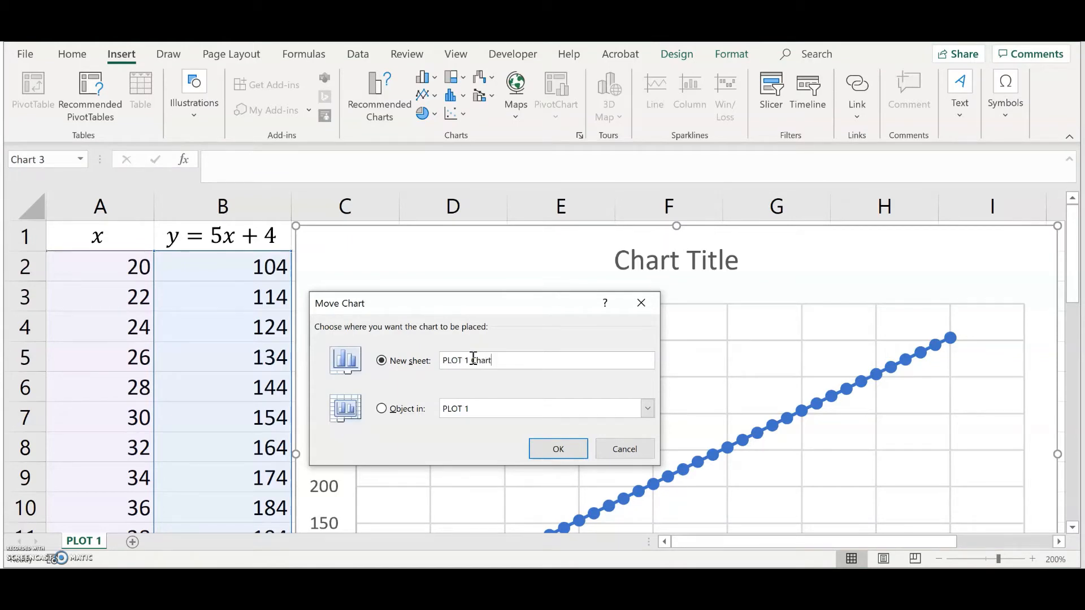
key("Return")
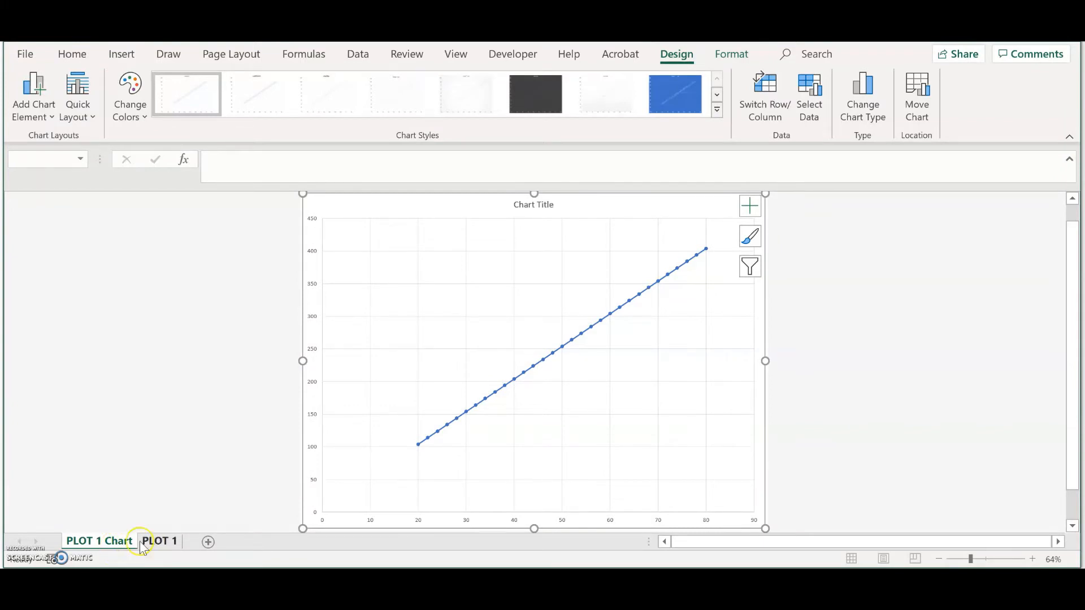
- Switch between the PLOT 1 data sheet and the PLOT 1 Chart sheet to compare them, ending on the chart sheet
left_click(160, 542)
left_click(118, 542)
left_click(150, 541)
left_click(105, 542)
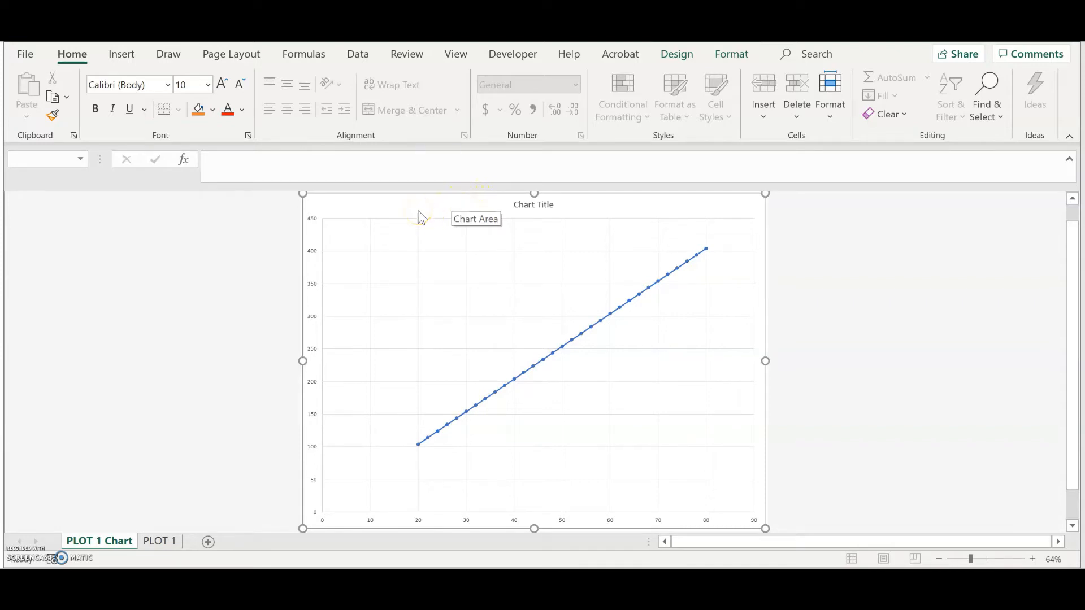
- Examine the formatting options available for the chart's vertical axis, chart area and data series
left_click(309, 223)
right_click(311, 221)
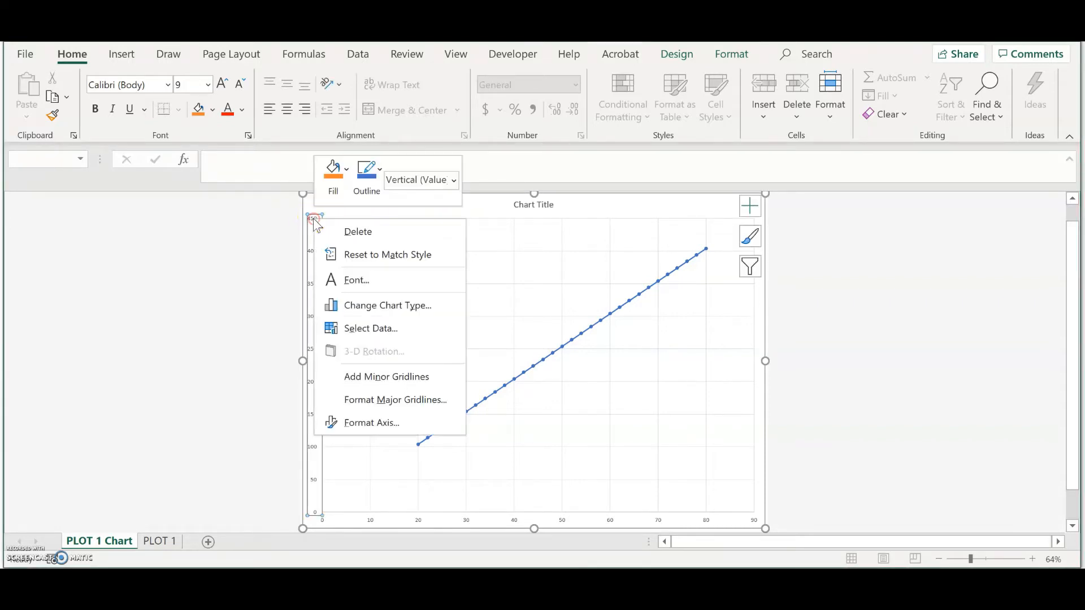
left_click(372, 424)
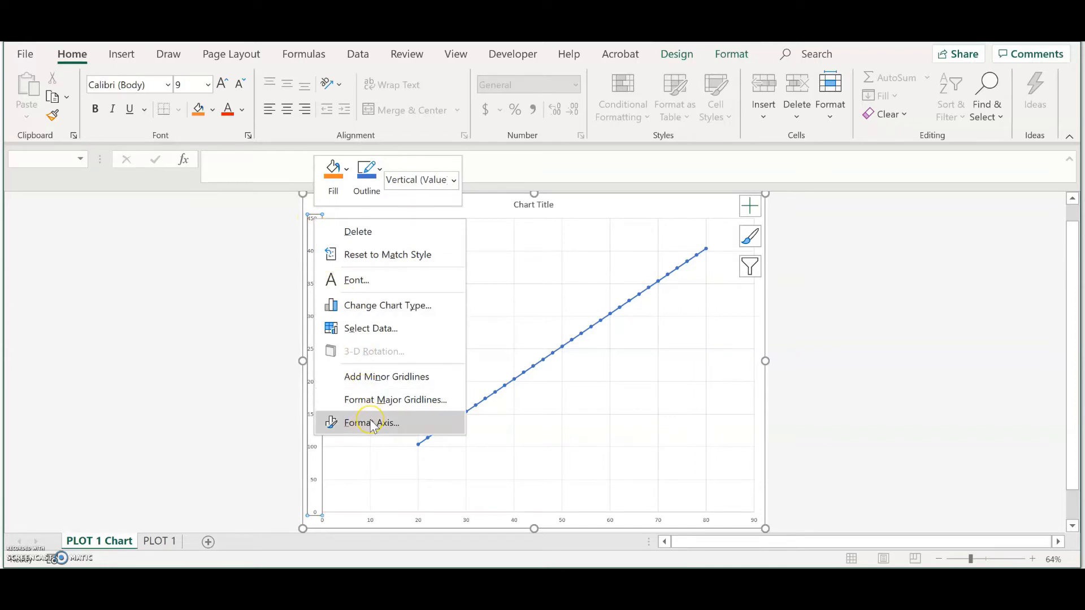
right_click(498, 200)
right_click(413, 205)
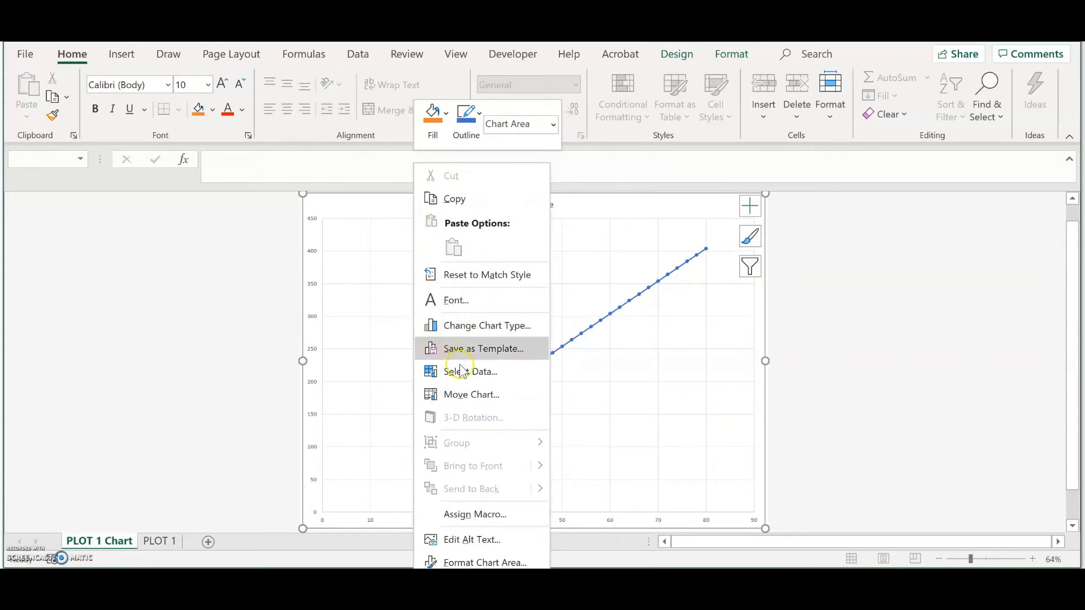
left_click(476, 395)
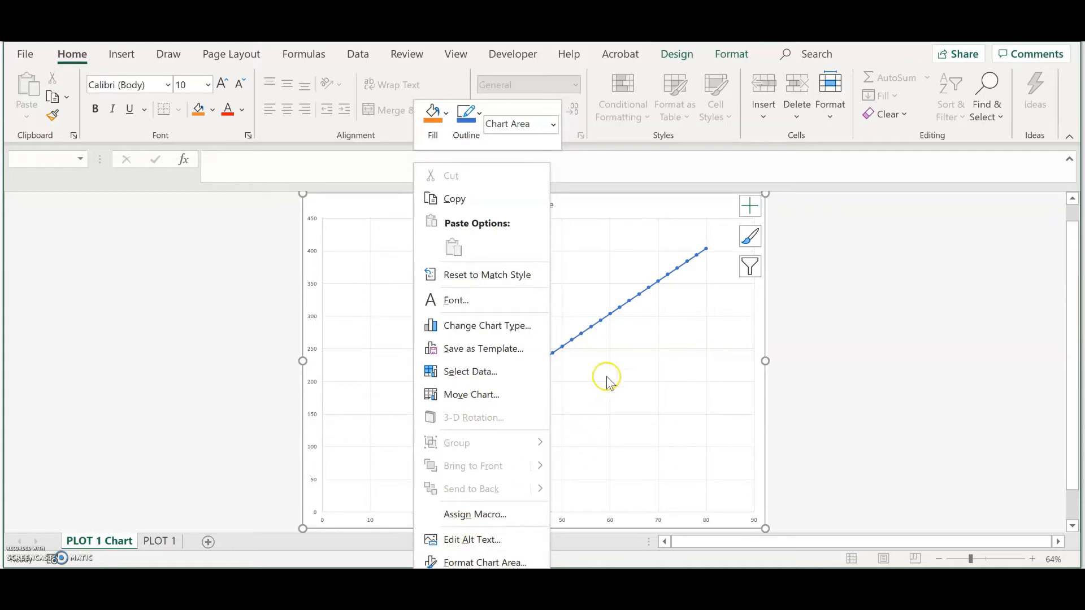
left_click(615, 325)
left_click(617, 312)
left_click(618, 312)
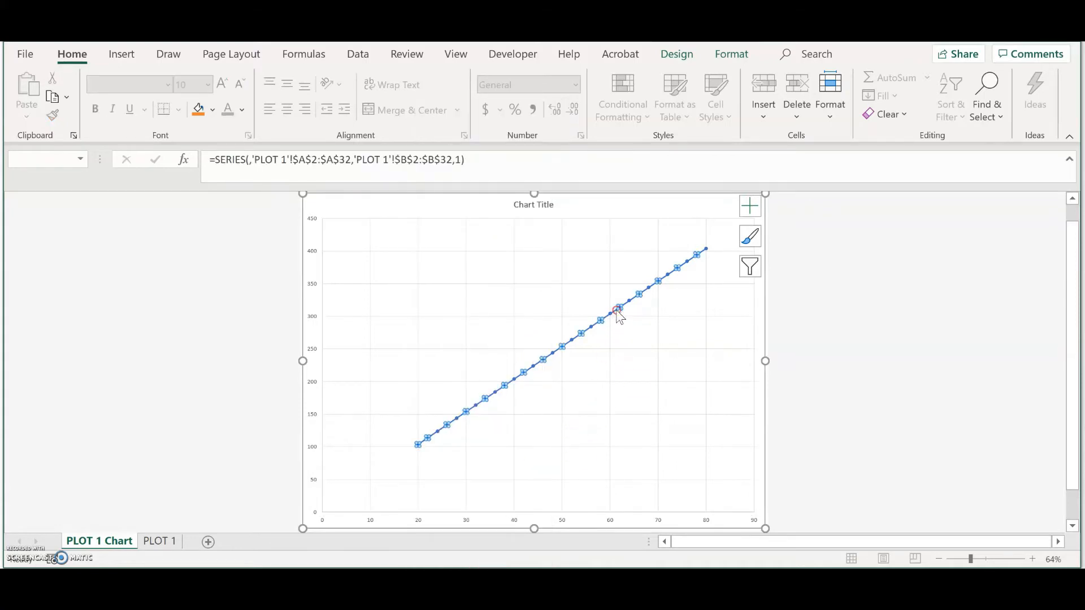
right_click(618, 311)
left_click(650, 469)
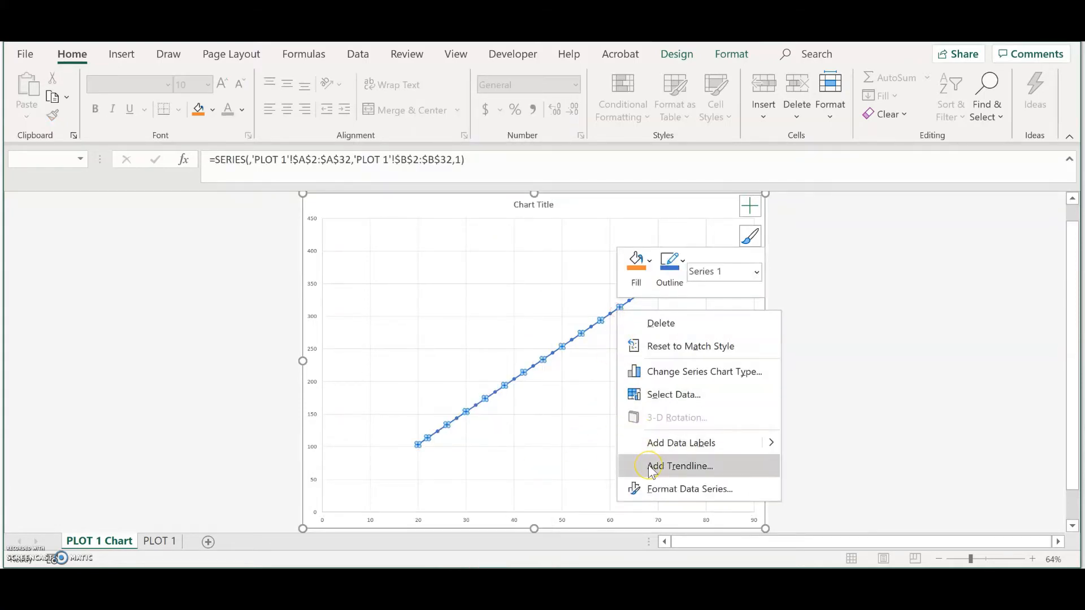
left_click(690, 497)
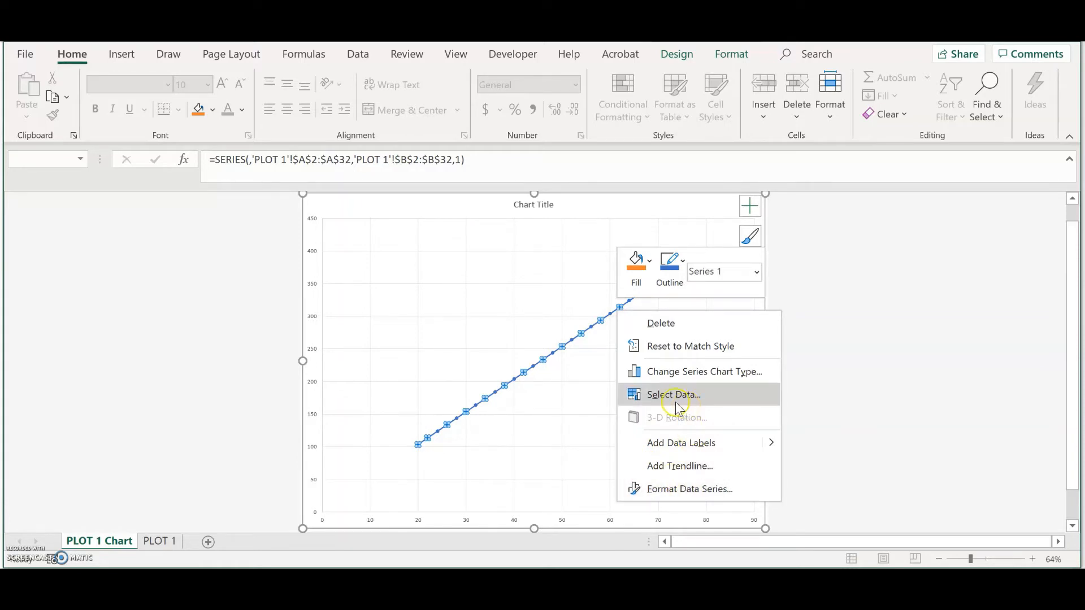
left_click(484, 215)
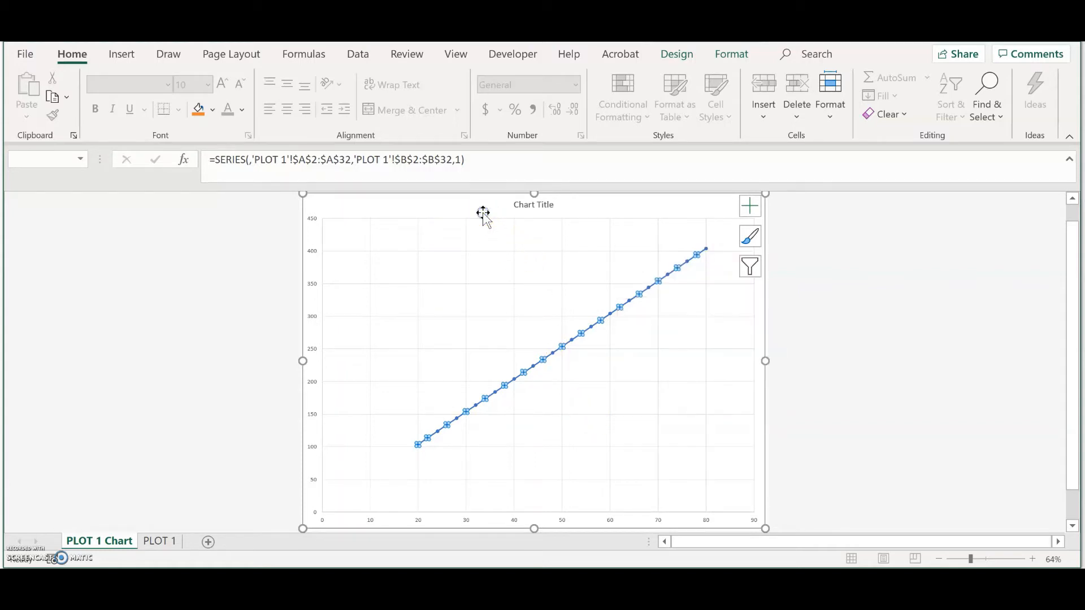
left_click(484, 214)
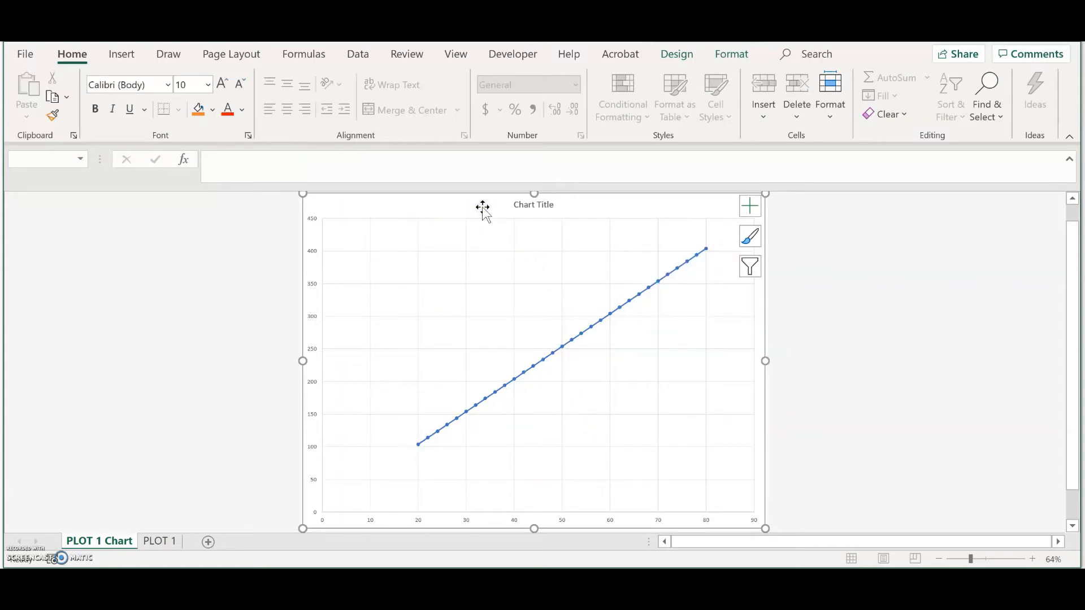
left_click(476, 209)
left_click(442, 201)
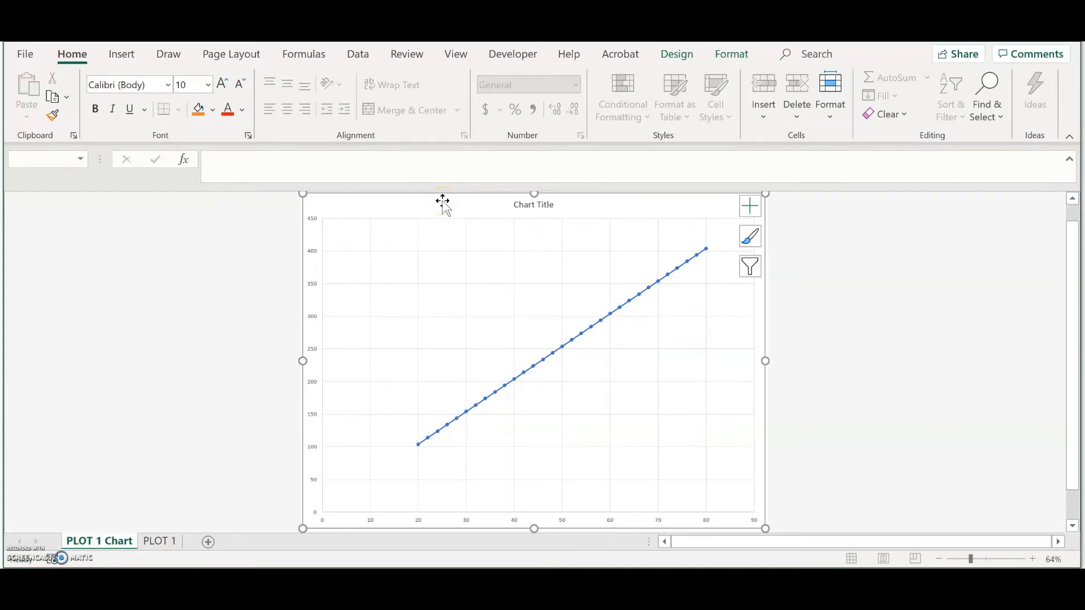
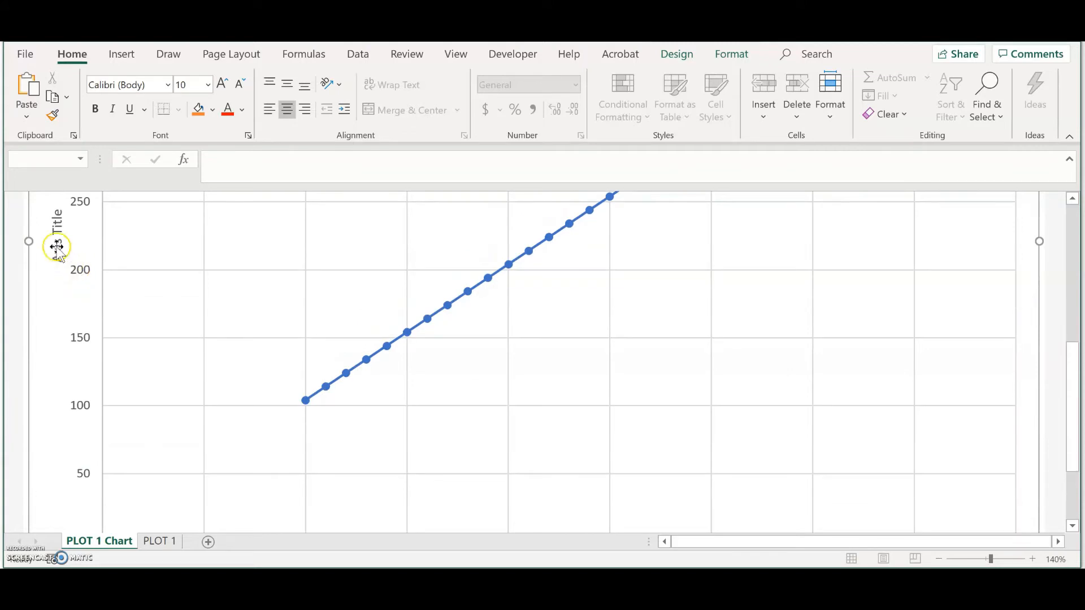
- Replace the vertical axis title's placeholder text with "y"
left_click_drag(57, 257, 60, 213)
type("y")
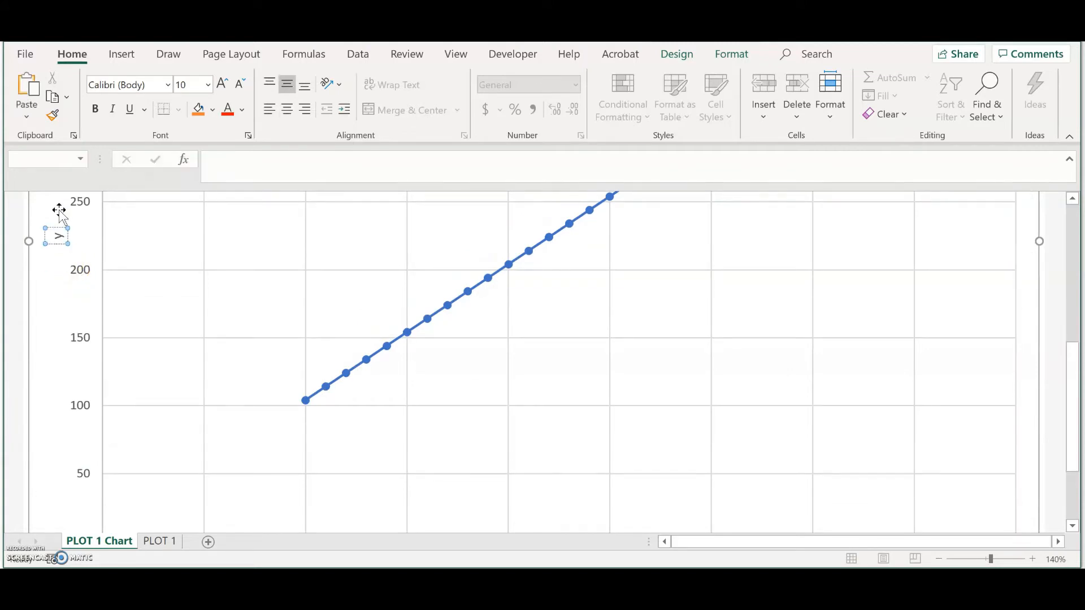
left_click(41, 270)
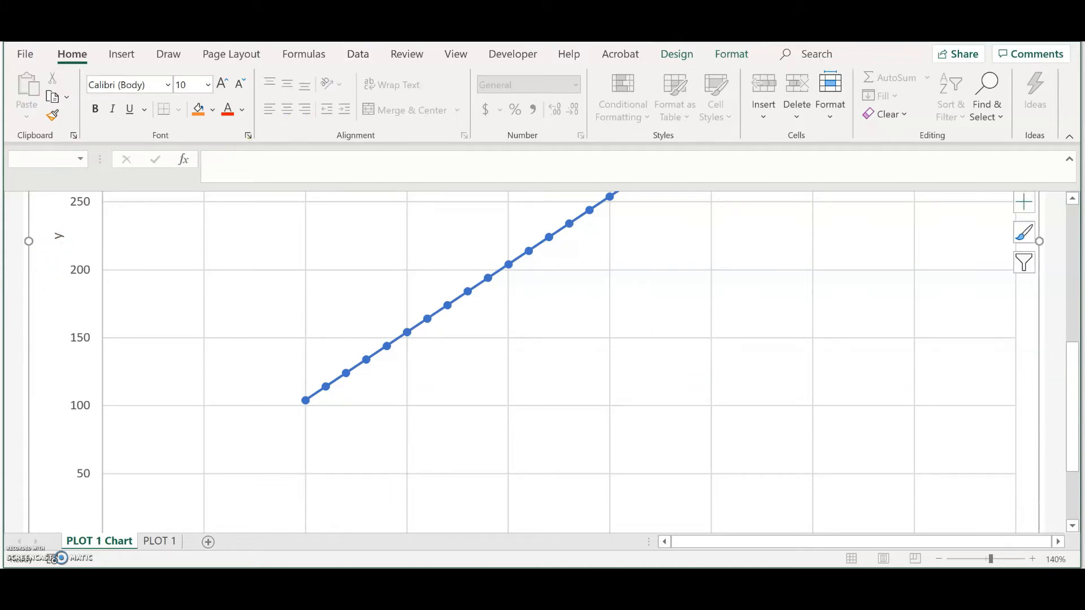
- Move the "y" axis title to the upper end of the vertical axis, just above the 450 label
scroll(130, 342, "up", 5)
scroll(130, 341, "up", 3)
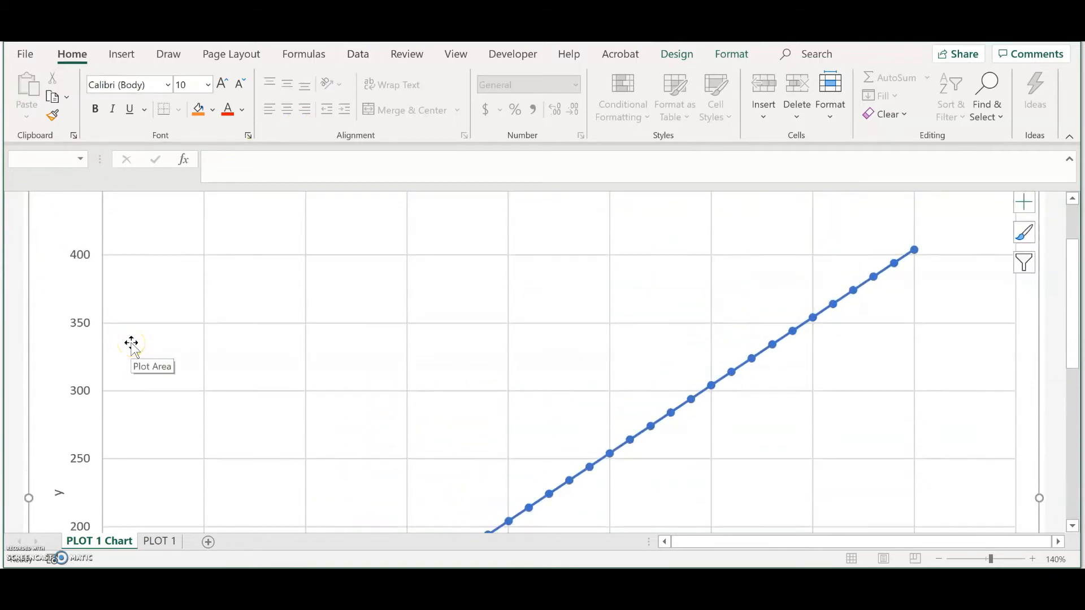
left_click(58, 489)
left_click_drag(58, 486, 53, 235)
scroll(108, 296, "up", 1)
scroll(107, 297, "up", 2)
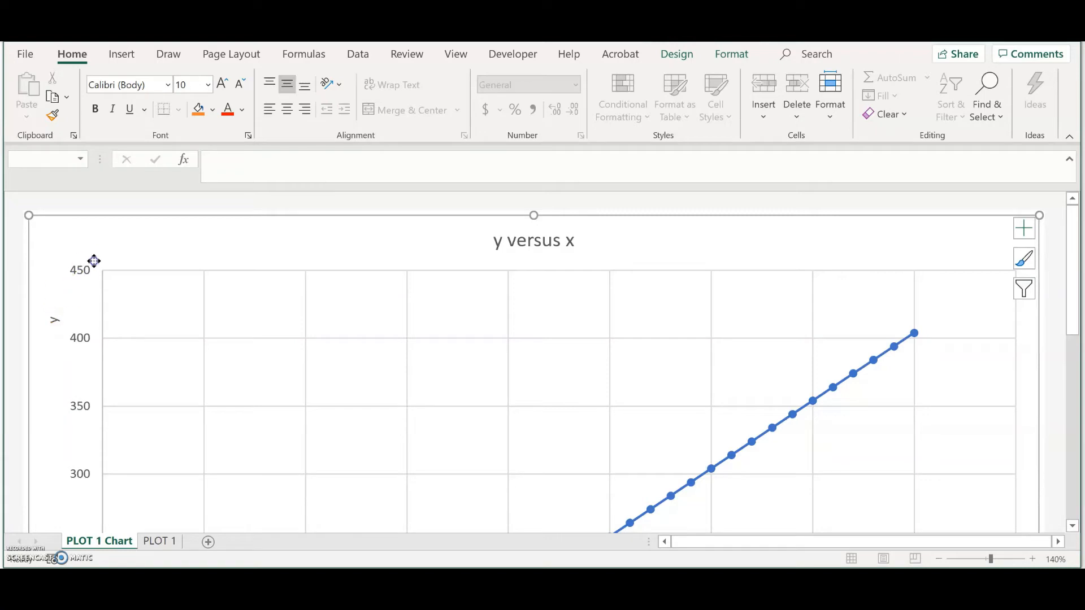
left_click(53, 318)
left_click_drag(53, 319, 103, 252)
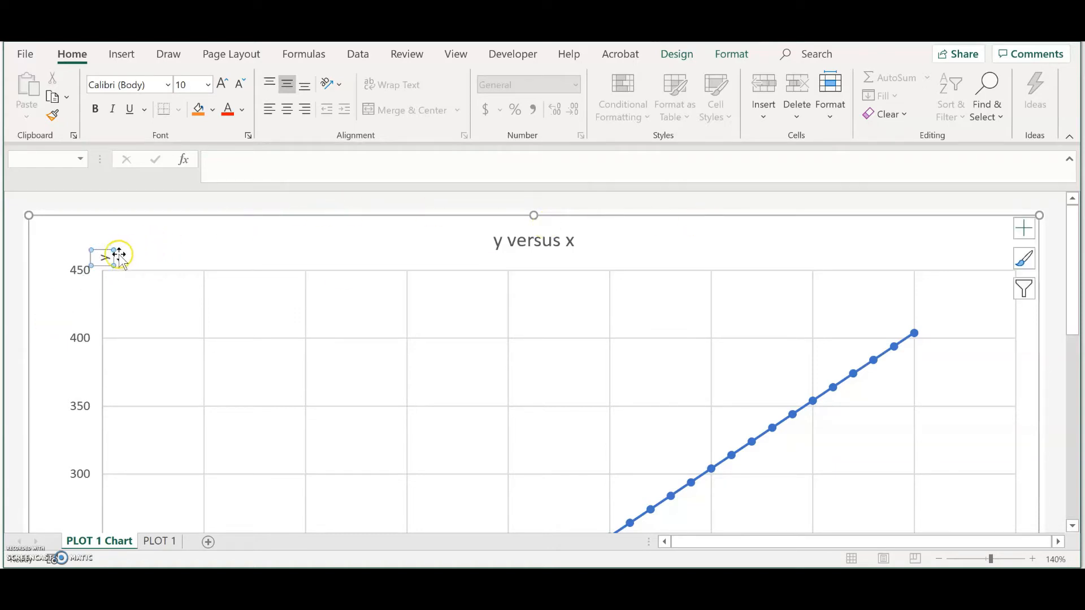
- Change the text direction of the vertical axis title so that the "y" reads upright
right_click(106, 259)
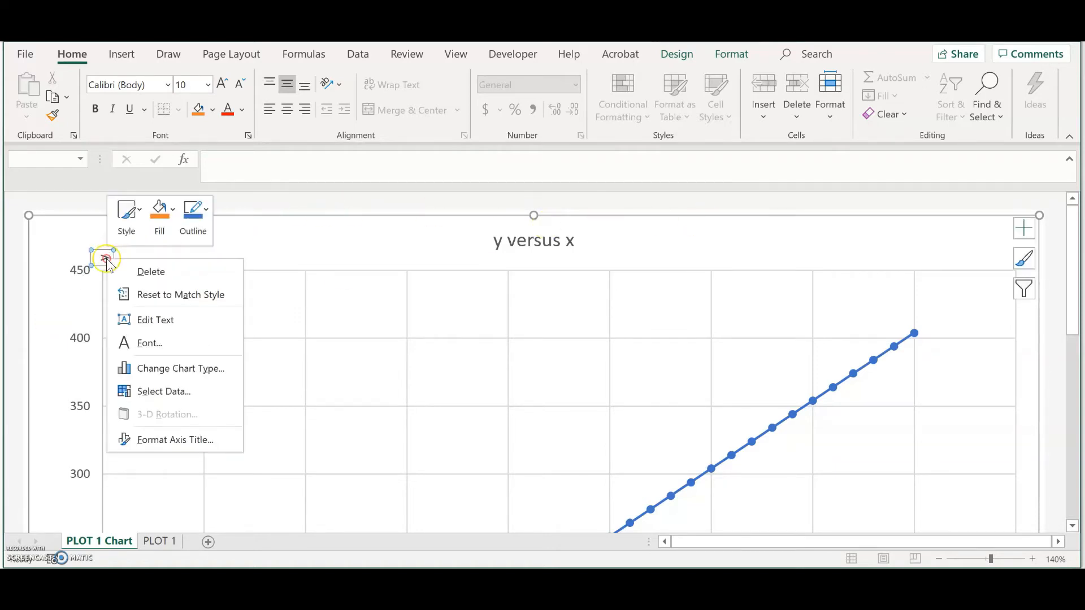
left_click(192, 439)
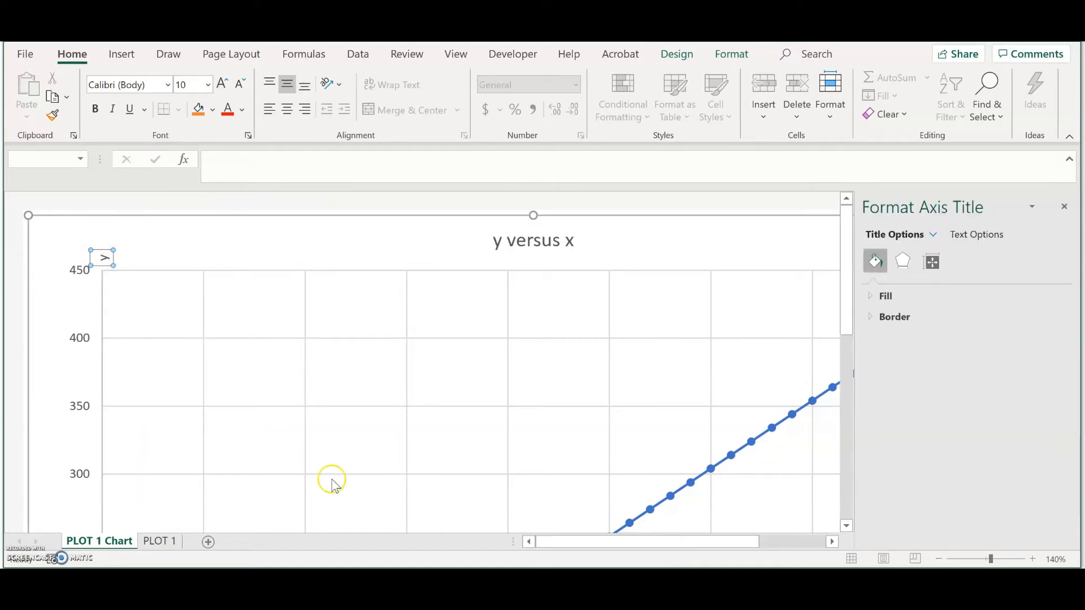
left_click(903, 261)
left_click(923, 261)
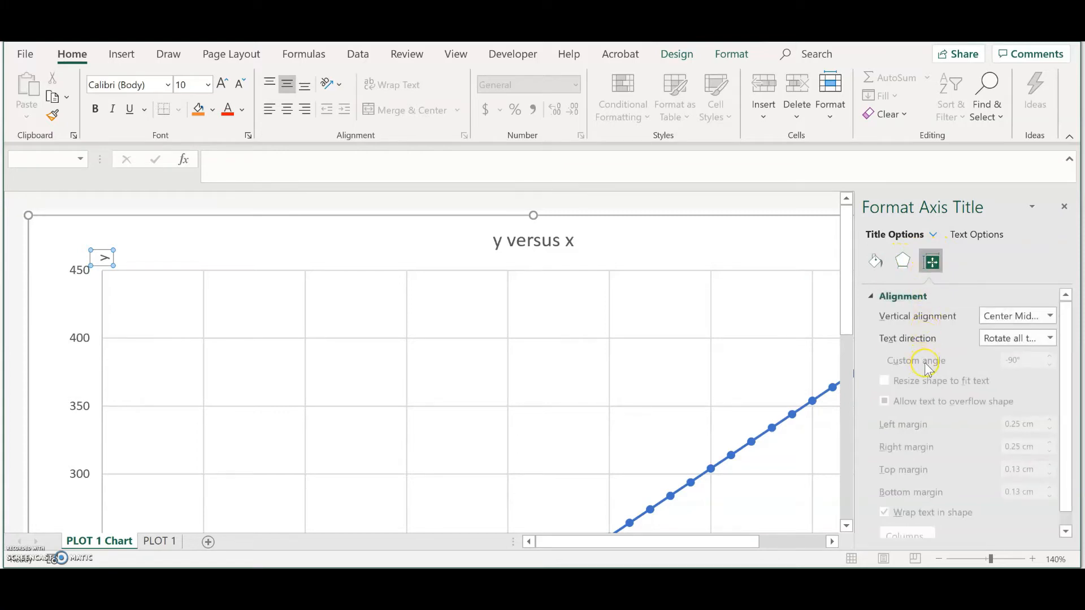
left_click(1018, 338)
left_click(1010, 374)
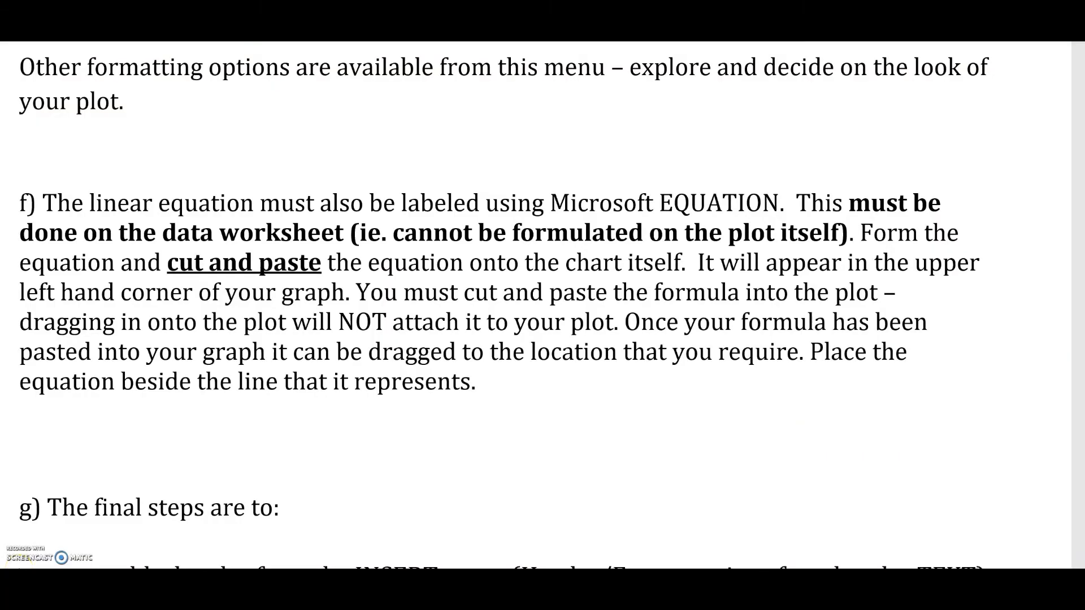
- In part f of the lab instructions document, highlight "labeled using Microsoft EQUATION." in yellow
left_click_drag(396, 195, 790, 199)
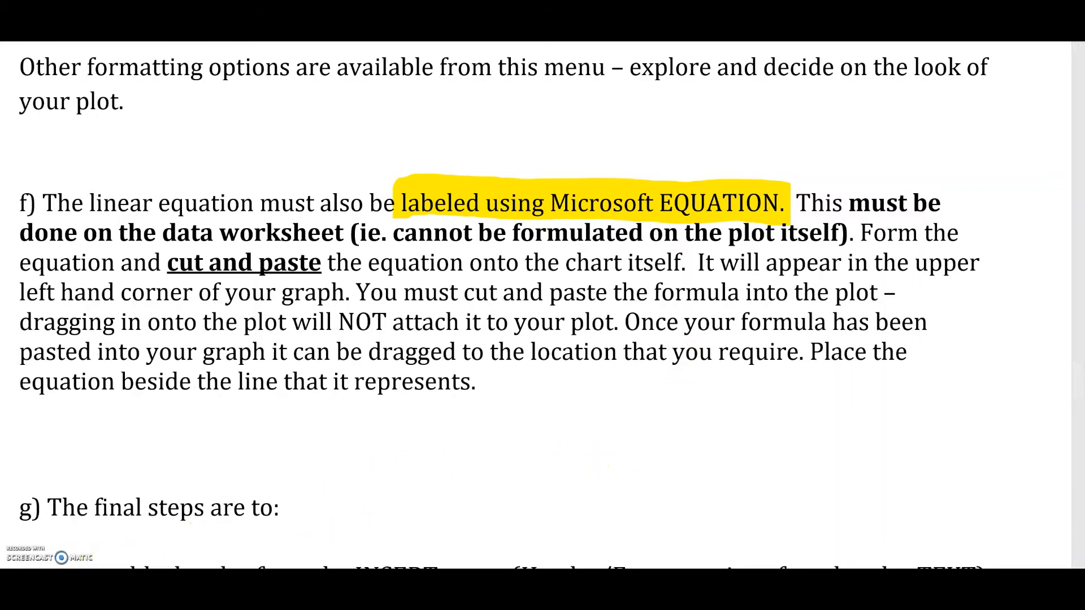
- Switch back to the Excel workbook and check whether an equation can be inserted on the PLOT 1 Chart sheet
key("alt+Tab")
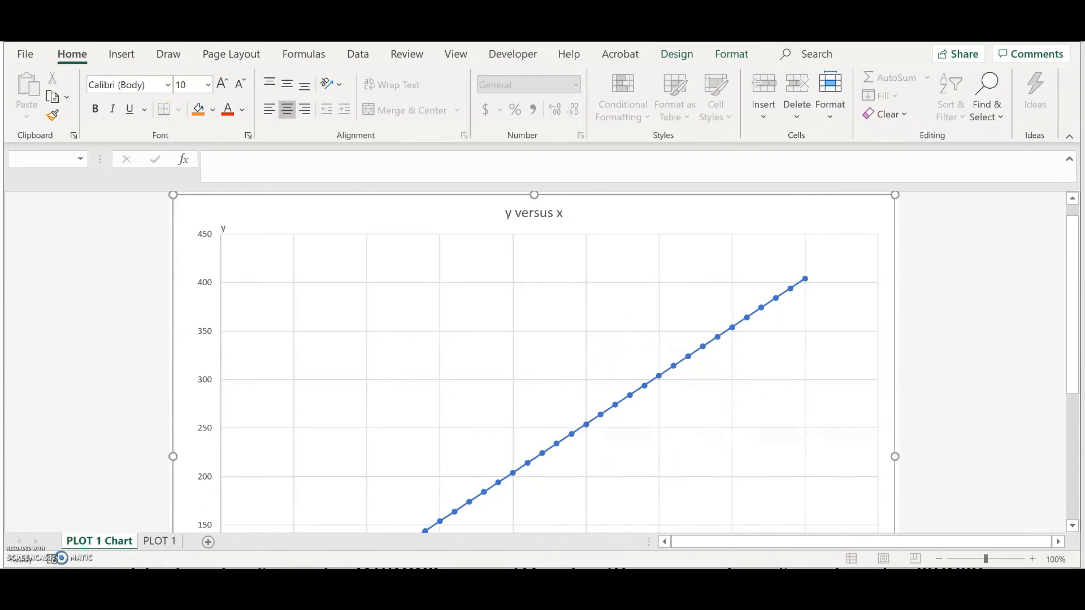
left_click(124, 56)
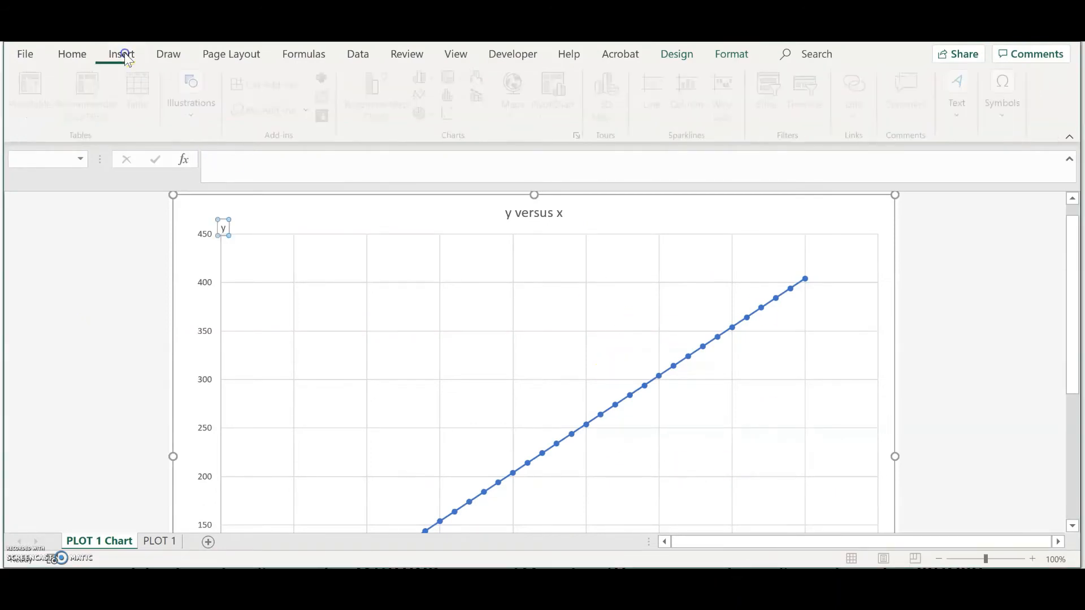
left_click(1023, 106)
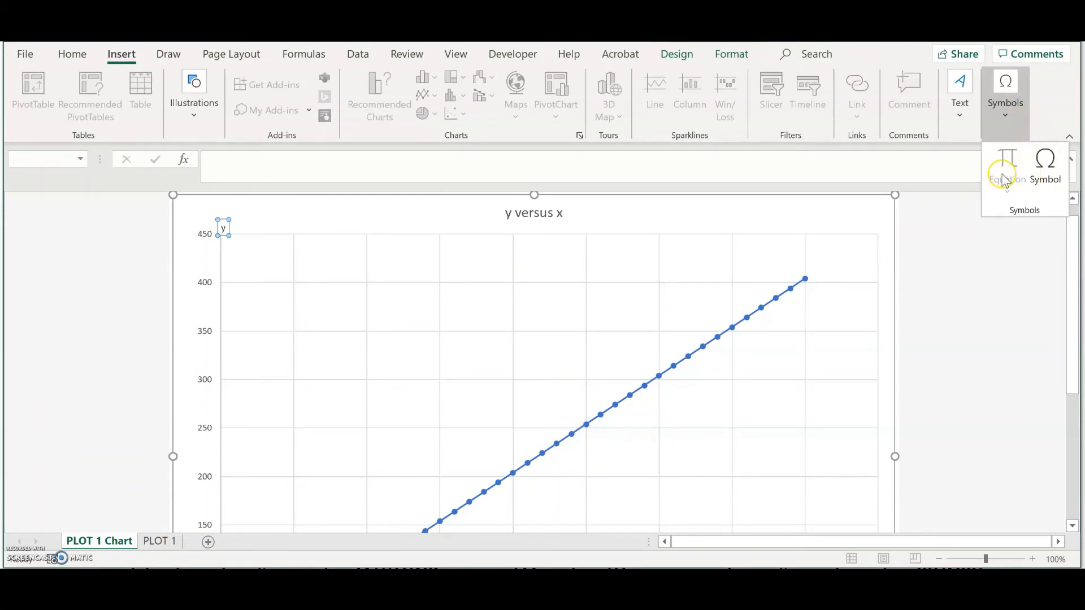
left_click(975, 259)
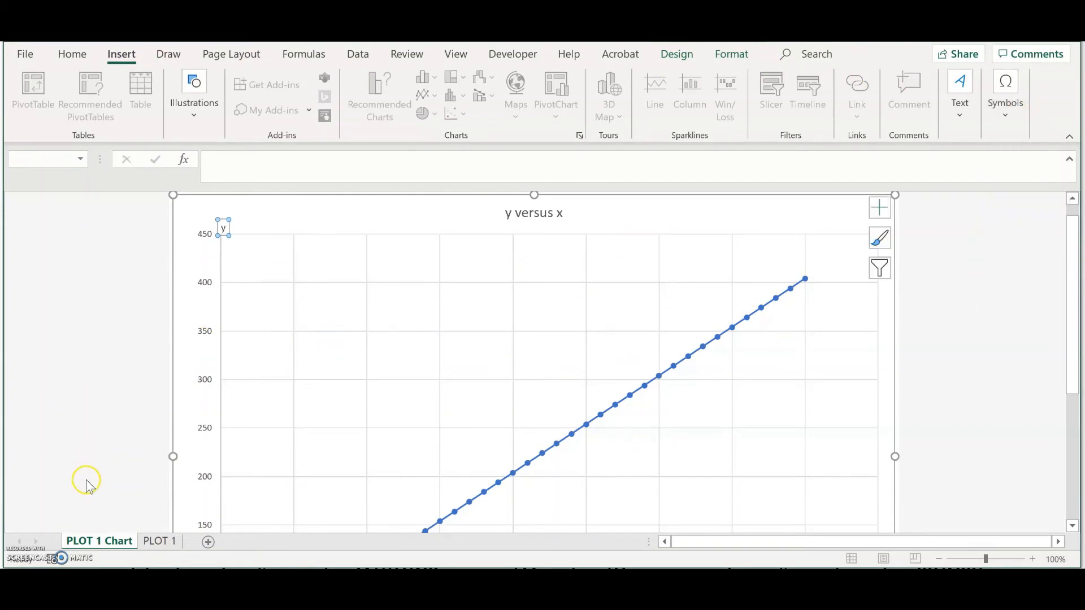
- On the PLOT 1 data sheet, insert a new blank equation box
left_click(159, 541)
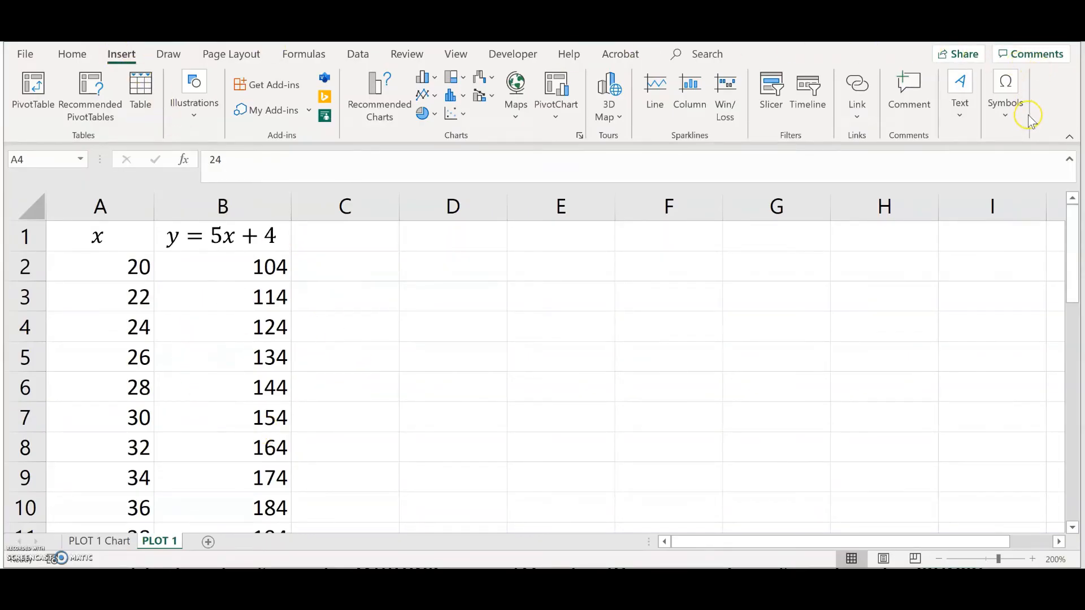
left_click(1011, 116)
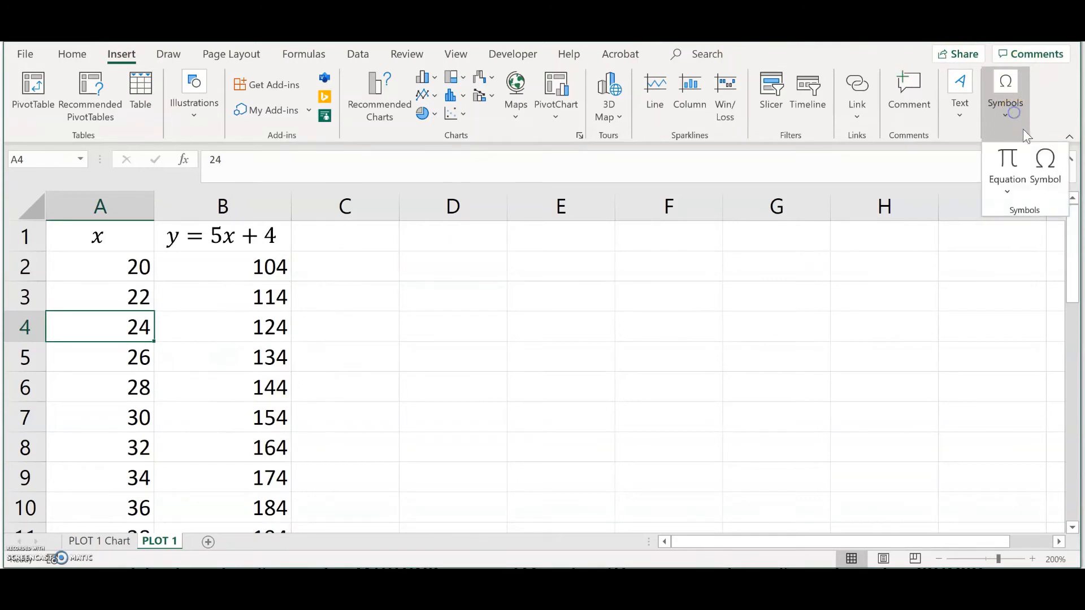
left_click(1017, 160)
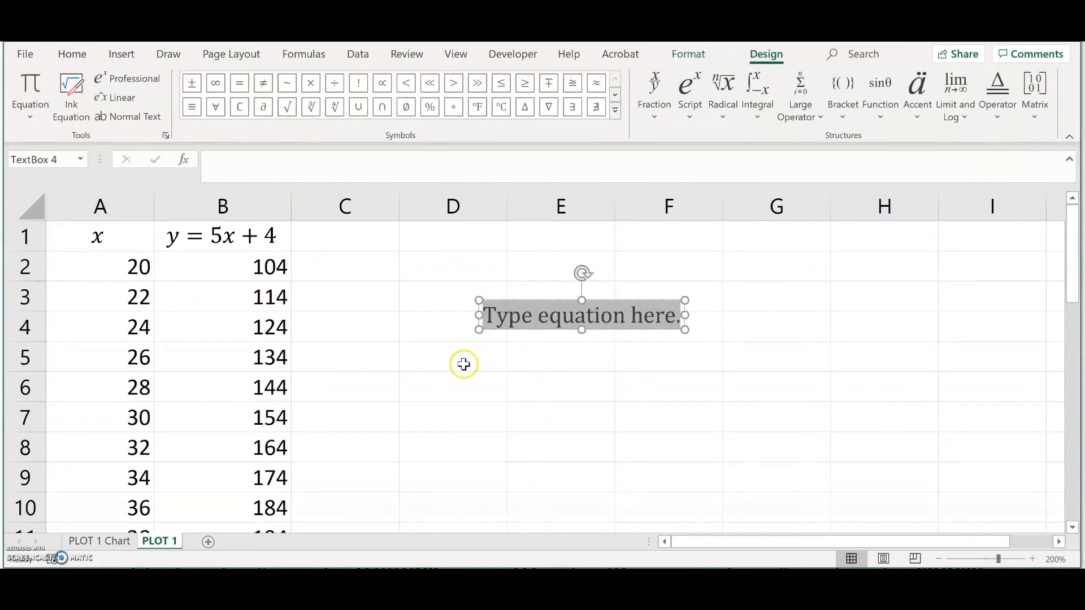
- Copy the y = 5x + 4 equation box that heads column B on the PLOT 1 sheet
left_click(250, 235)
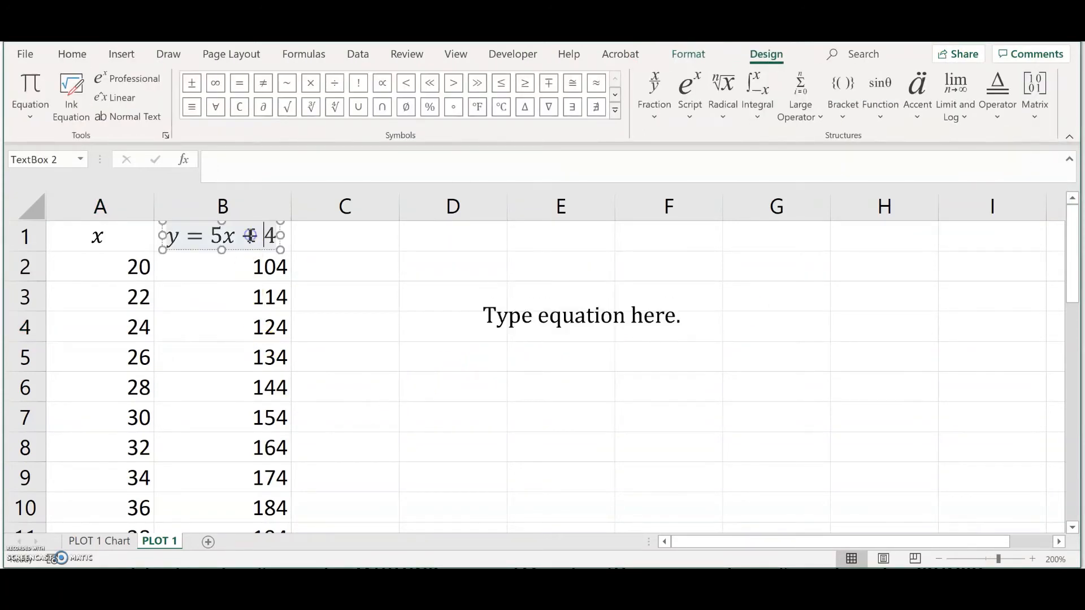
left_click(258, 249)
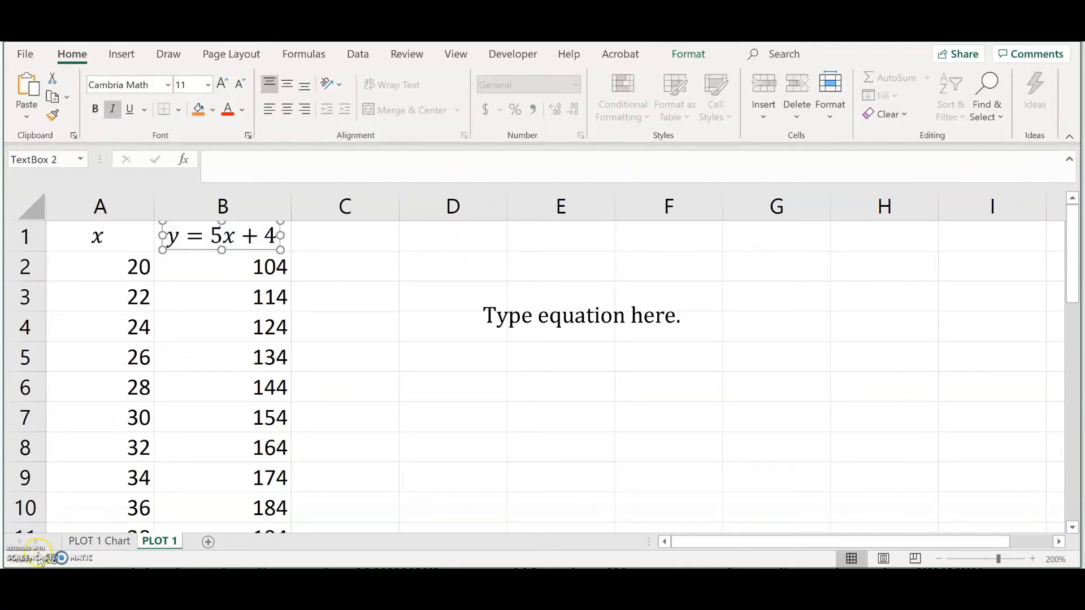
right_click(246, 251)
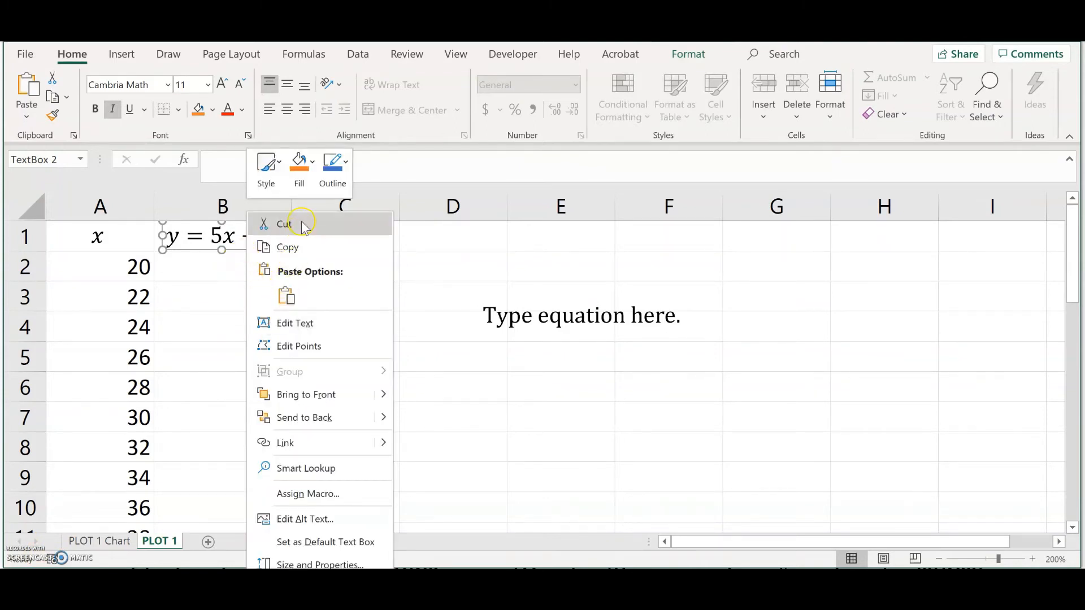
left_click(303, 248)
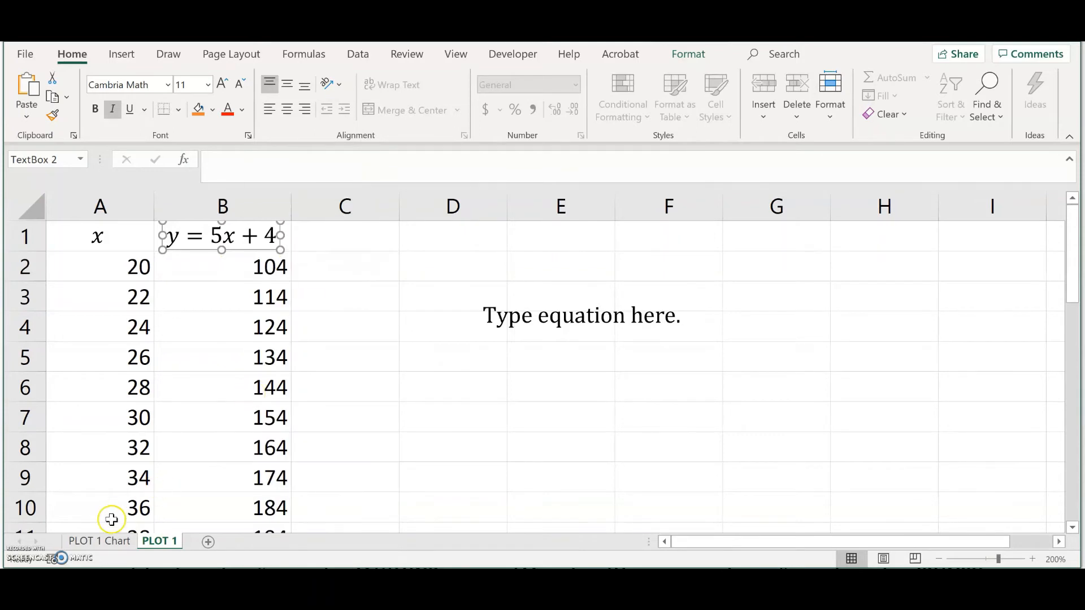
- Paste the equation into the chart on the PLOT 1 Chart sheet and place it beside the middle of the plotted line
left_click(108, 545)
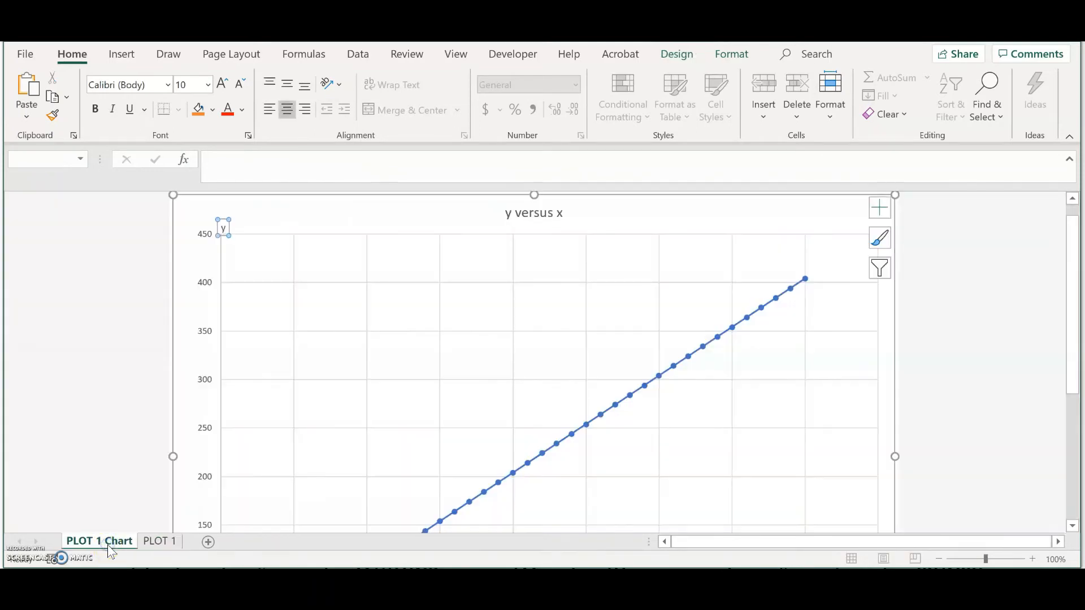
left_click(292, 208)
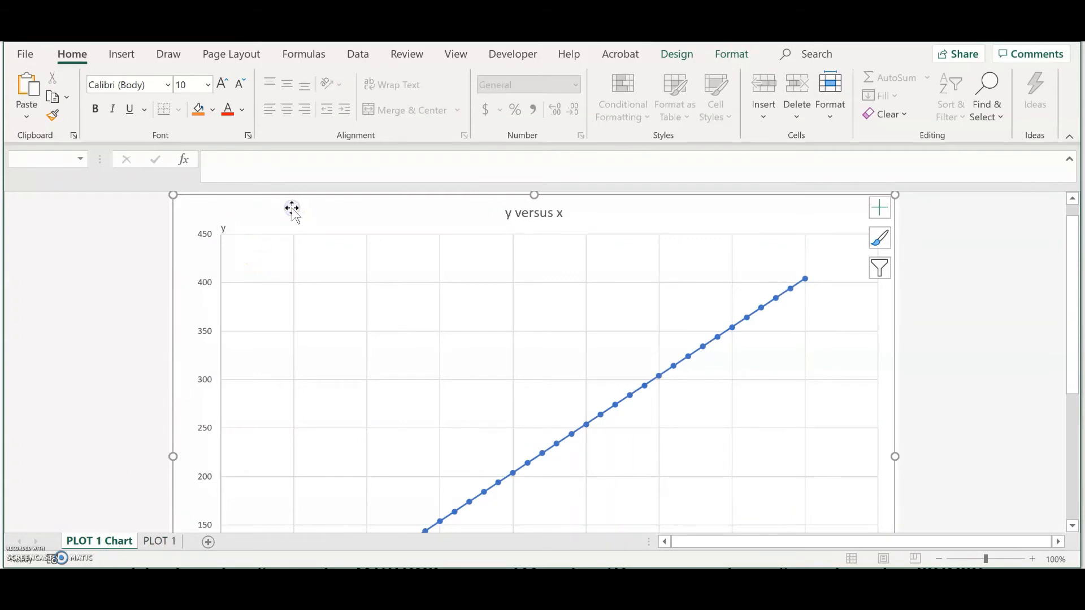
right_click(292, 209)
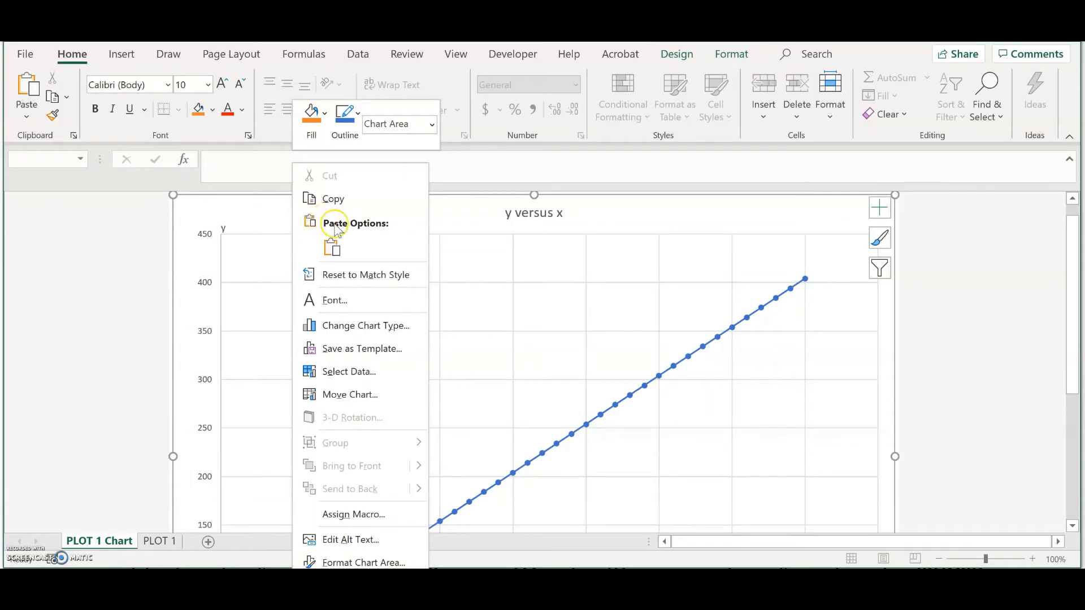
left_click(333, 247)
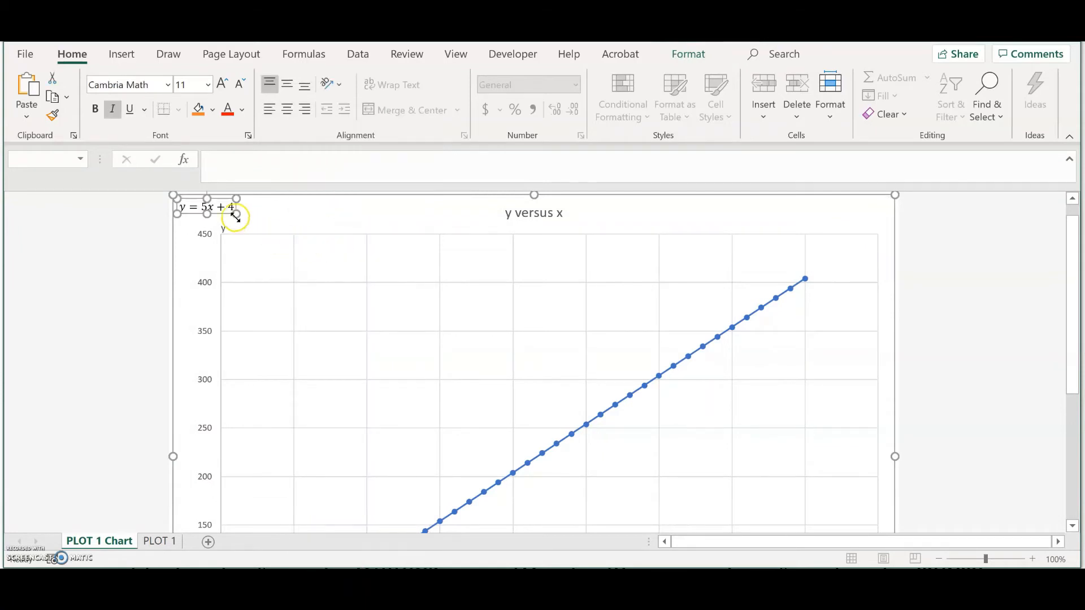
left_click_drag(224, 215, 573, 423)
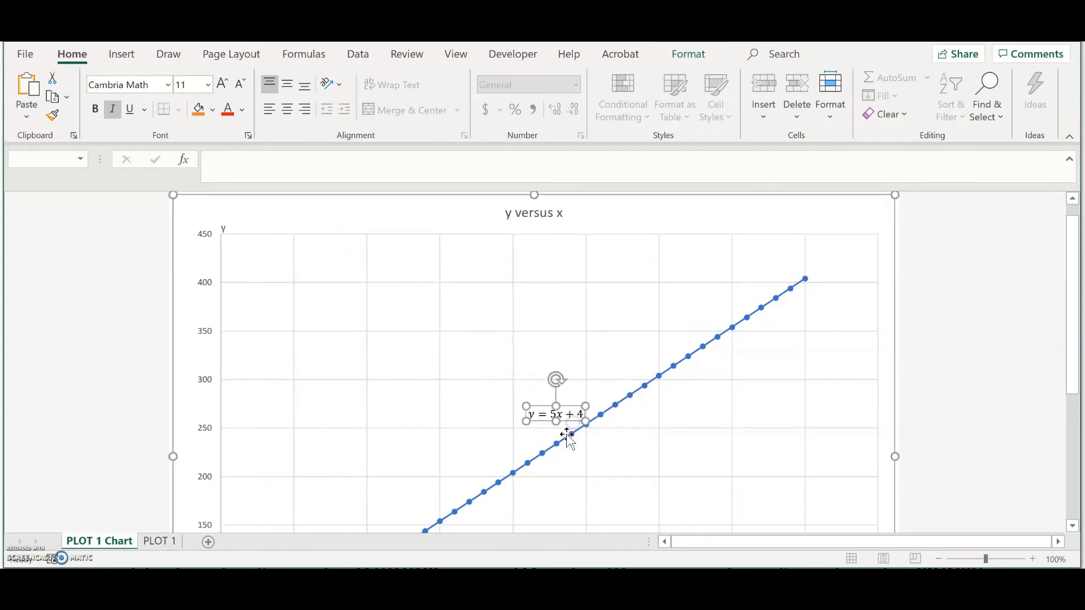
left_click(195, 397)
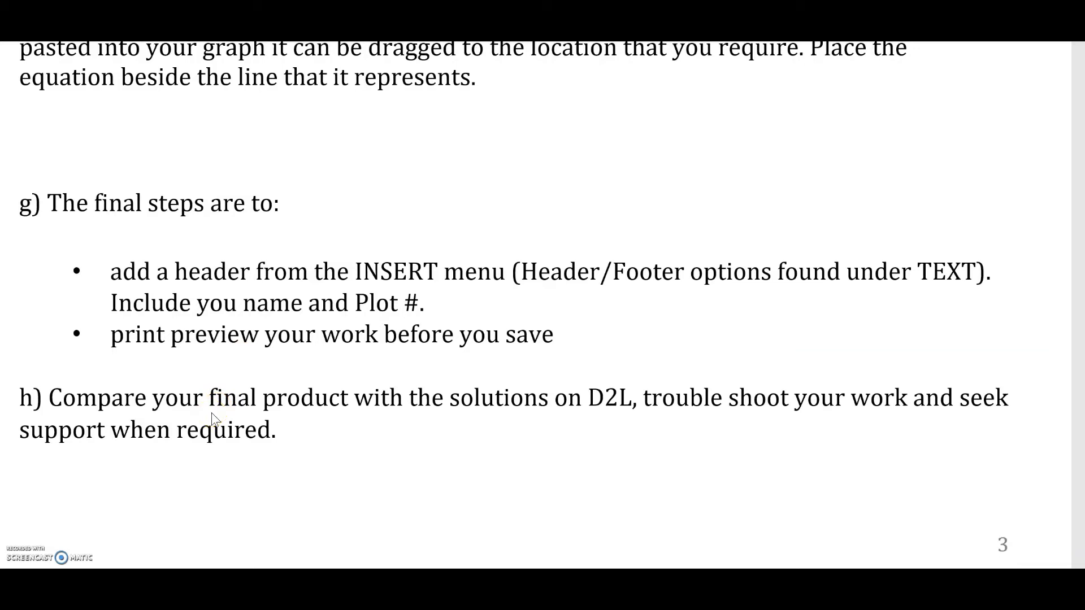
- Return to the Excel workbook, give the chart sheet a custom header with "Name" and "Lab #" in the left section, and check its print preview
left_click(108, 582)
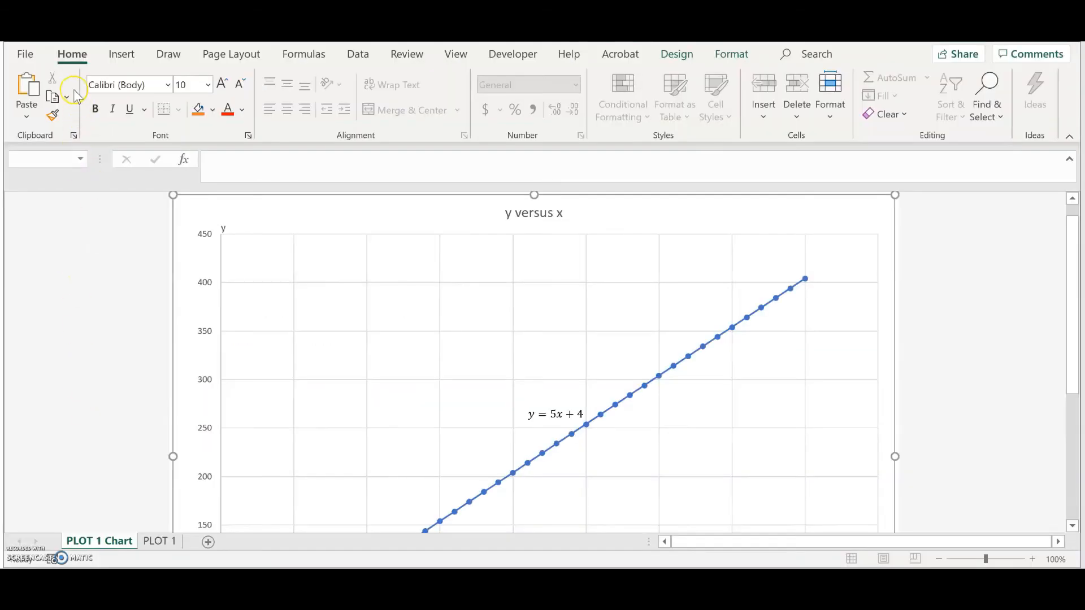
left_click(122, 54)
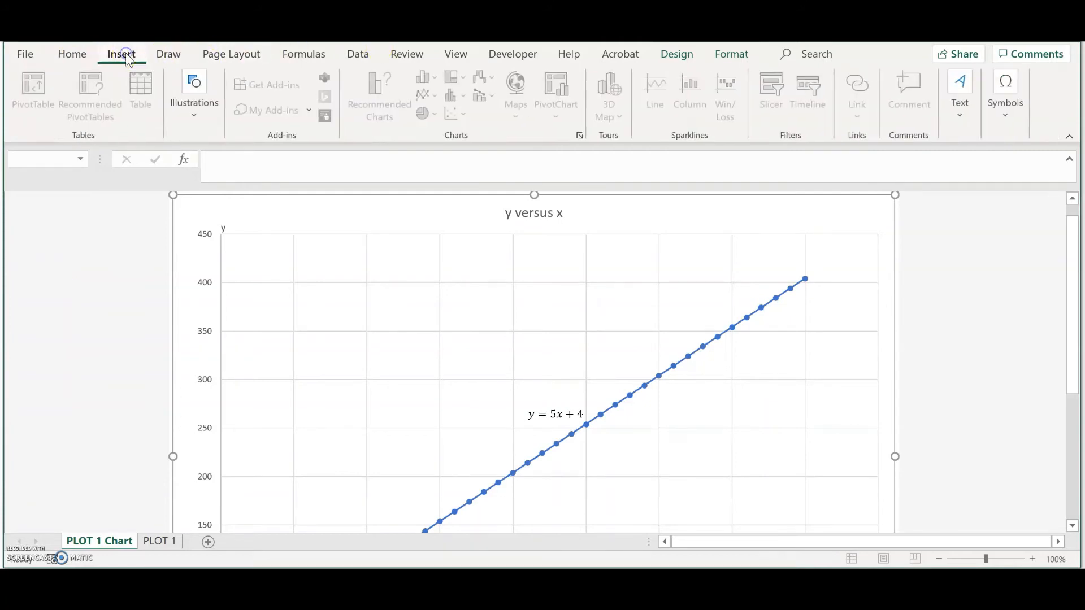
left_click(970, 116)
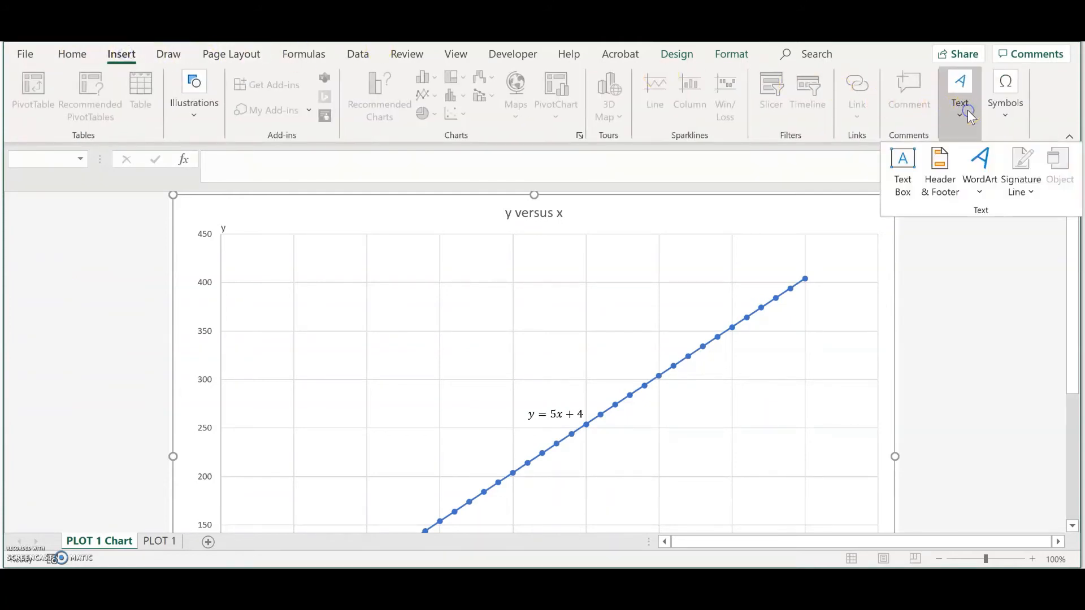
left_click(948, 164)
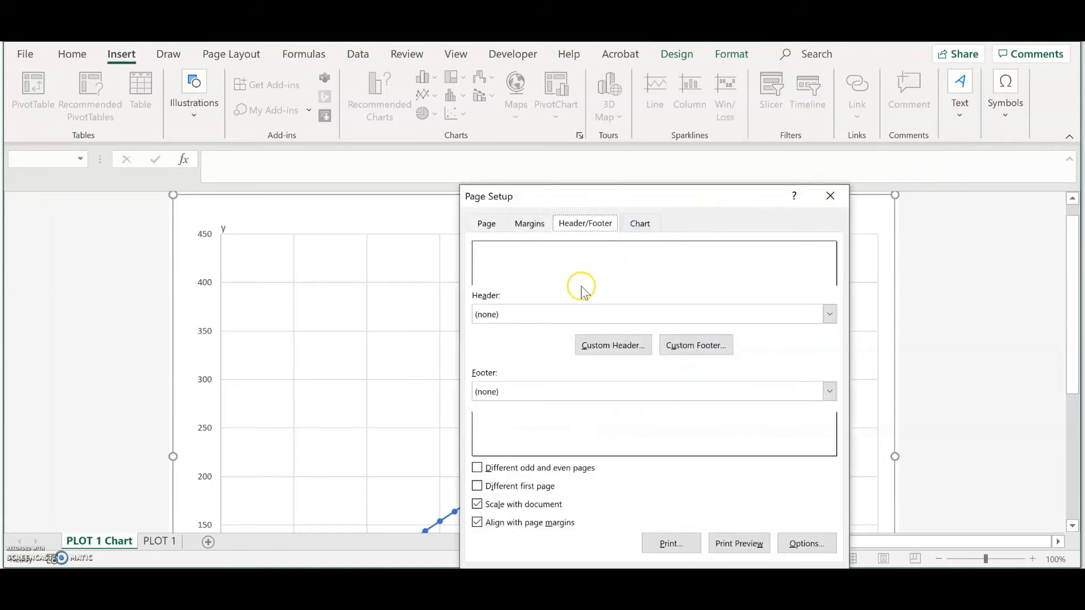
left_click(610, 347)
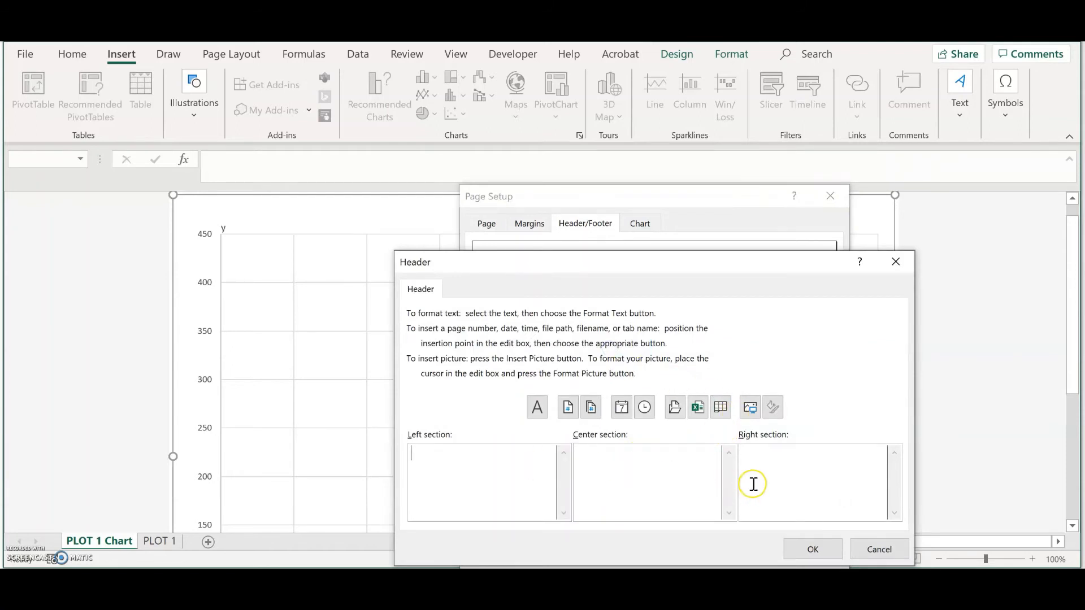
left_click(771, 465)
left_click(527, 456)
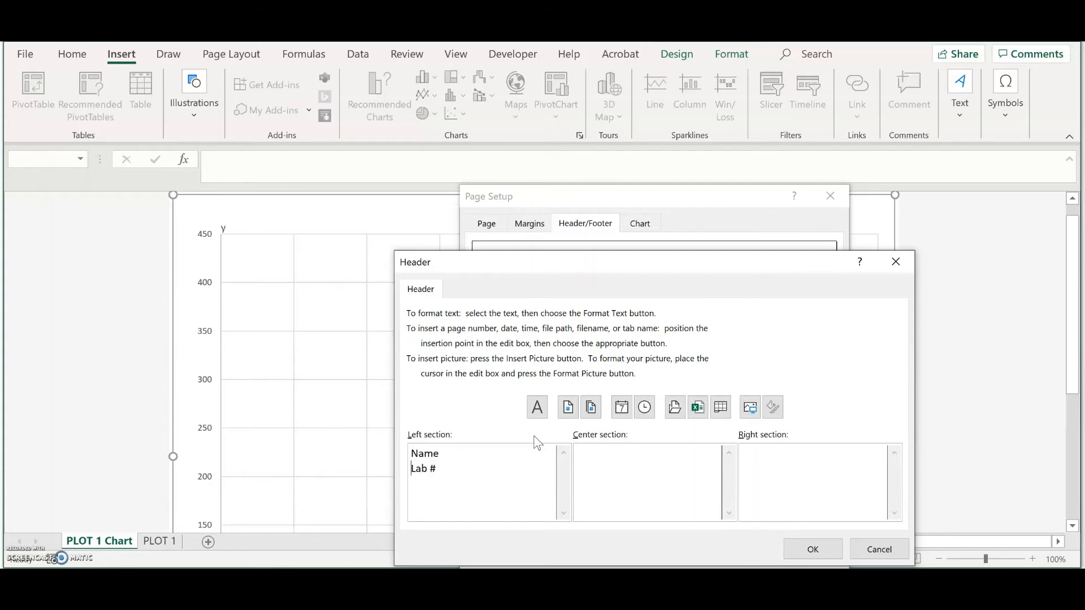
left_click(841, 559)
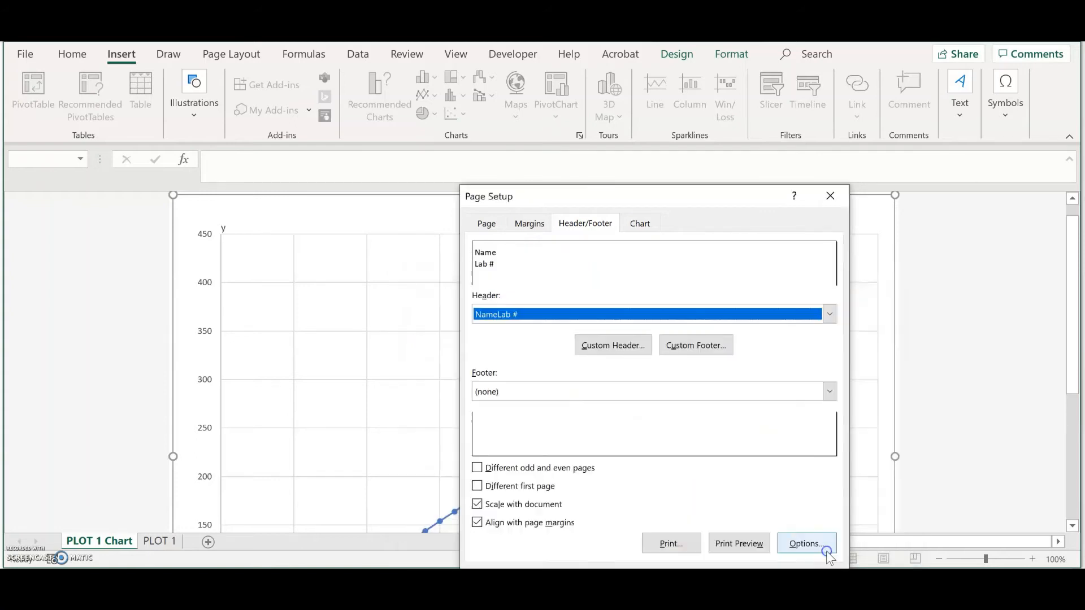
left_click(751, 544)
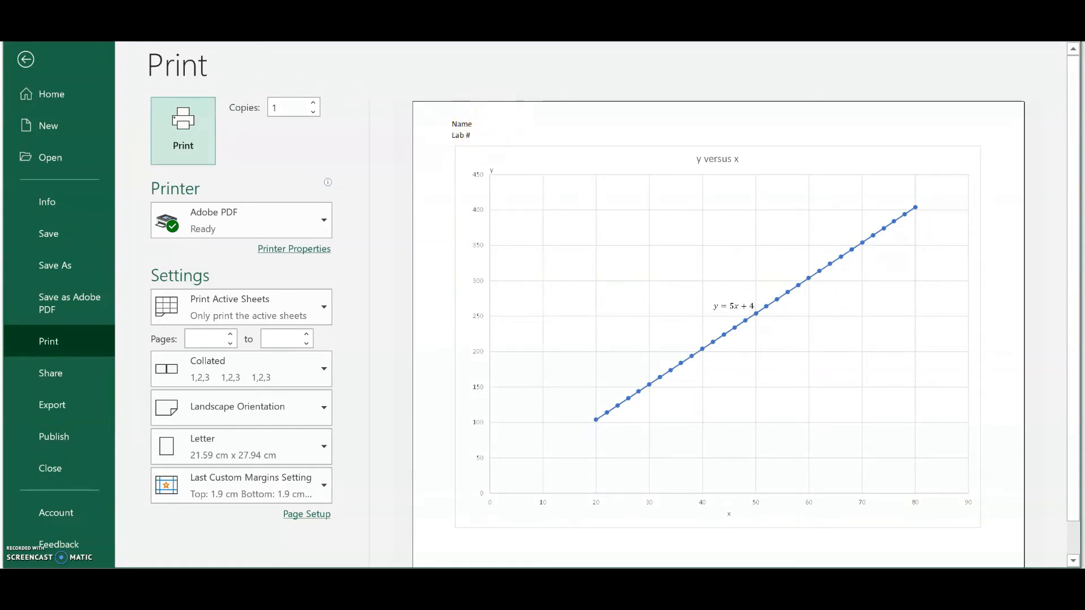
left_click(29, 58)
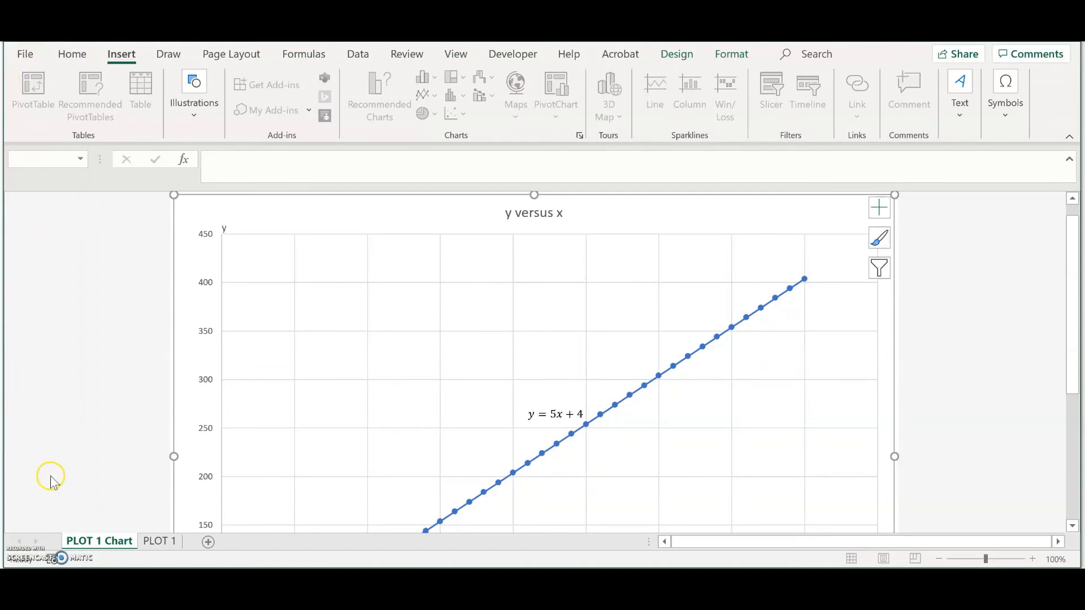
- Delete the unused blank equation box from the PLOT 1 data sheet
left_click(160, 543)
left_click(390, 367)
left_click(517, 315)
left_click(504, 296)
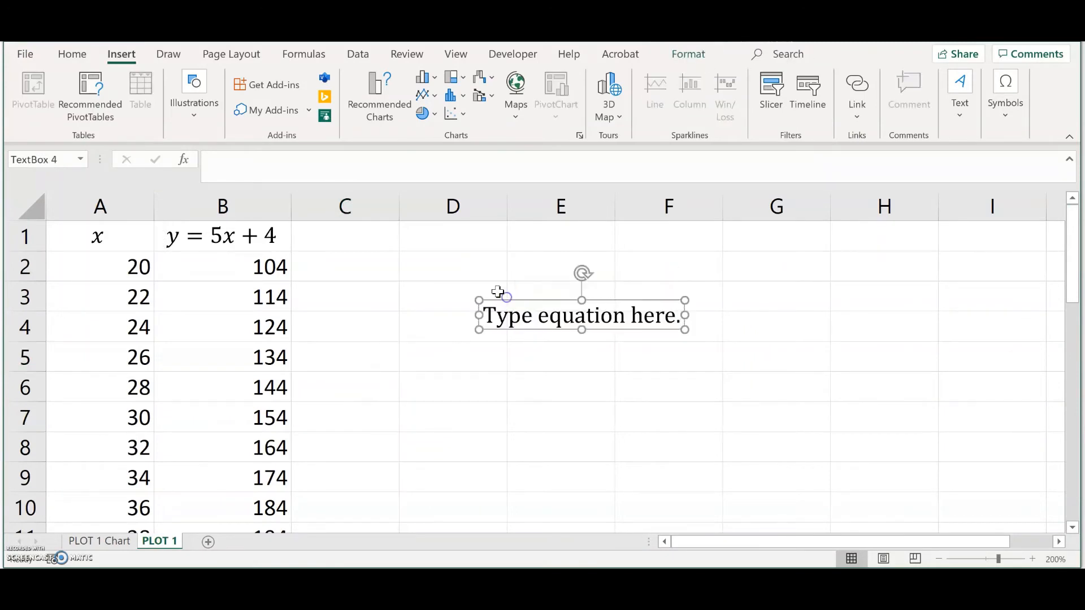
key("Delete")
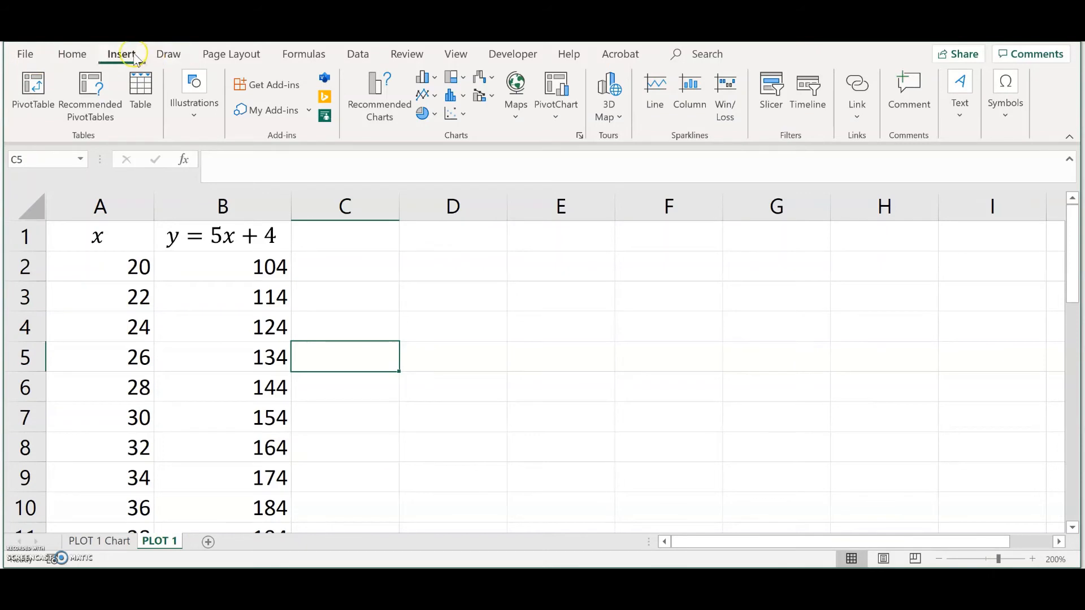
- Add a header to the PLOT 1 data sheet with "Name" and "Lab #" on separate lines in its left section
left_click(959, 93)
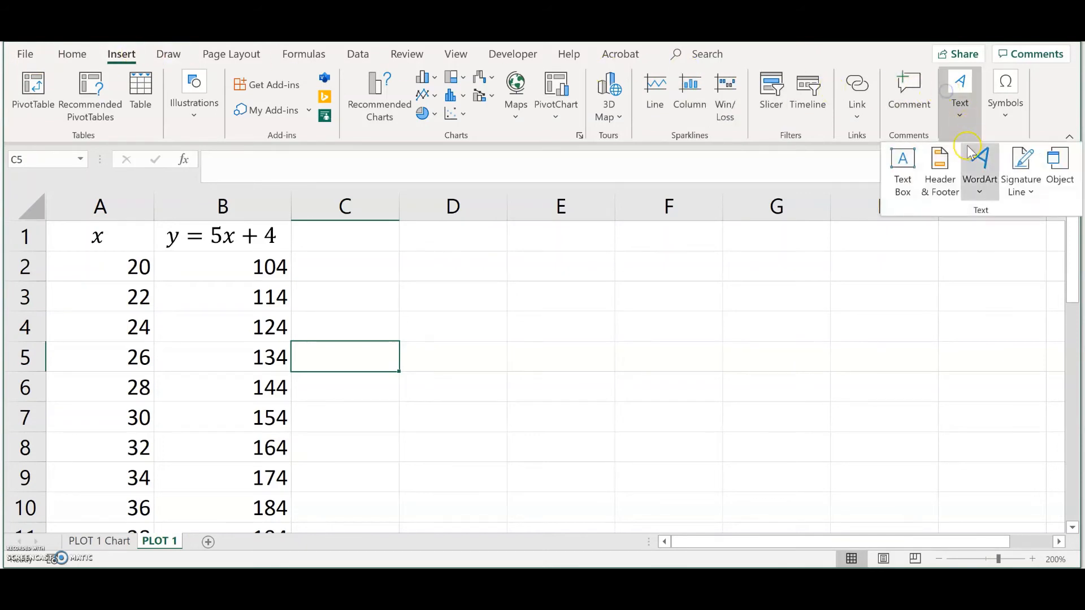
left_click(941, 164)
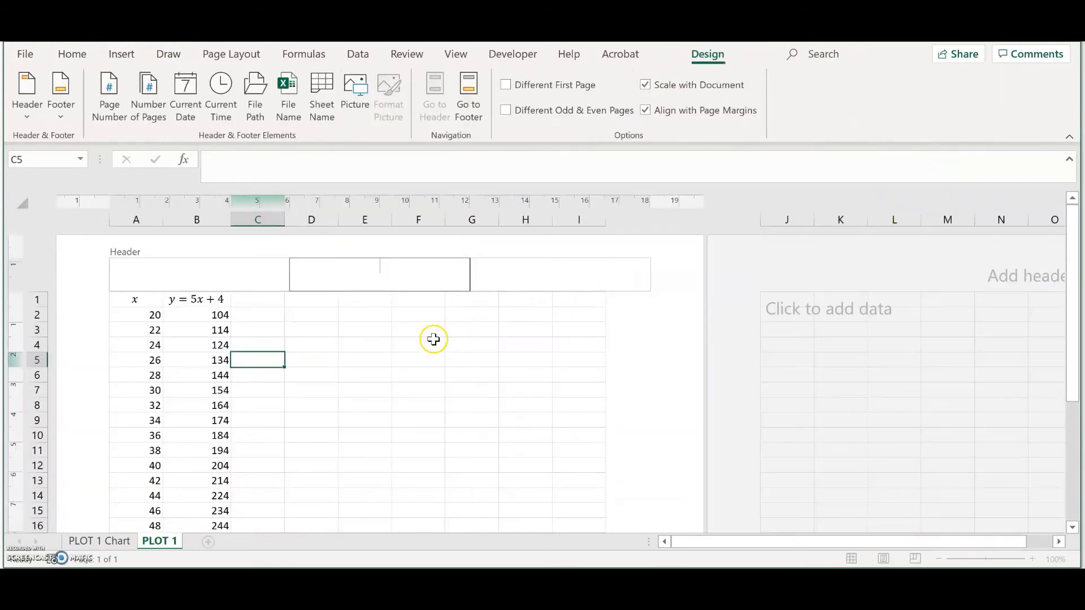
left_click(192, 264)
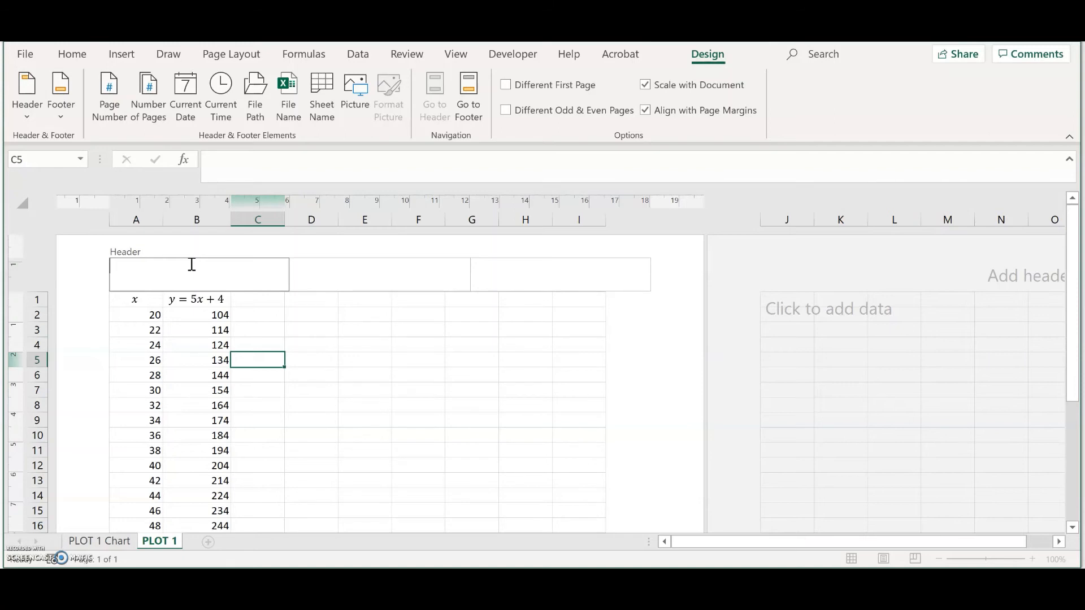
type("Name ")
type("Lab #")
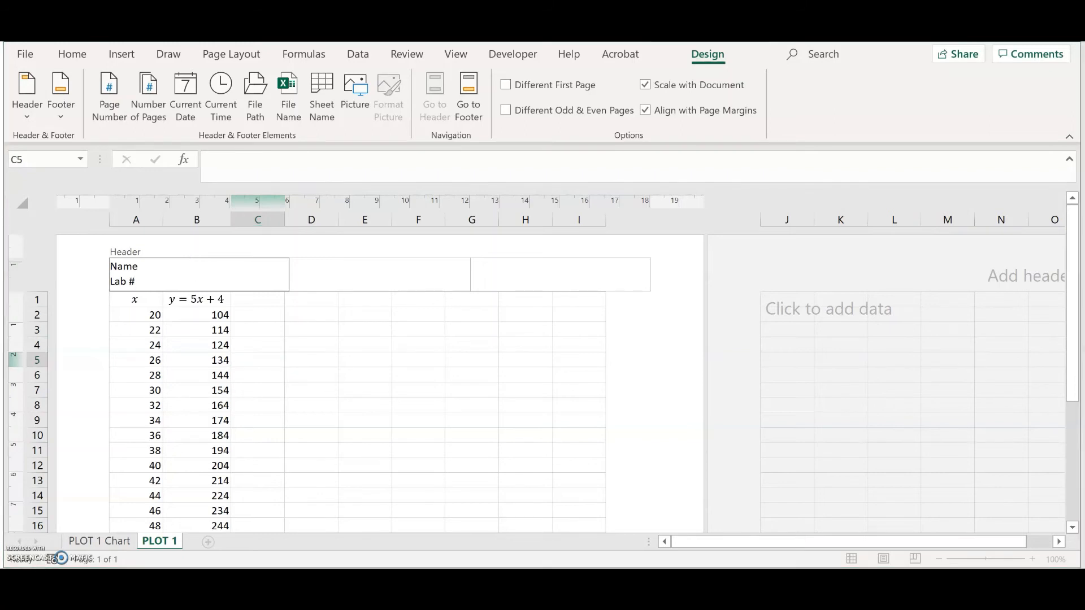
left_click(311, 390)
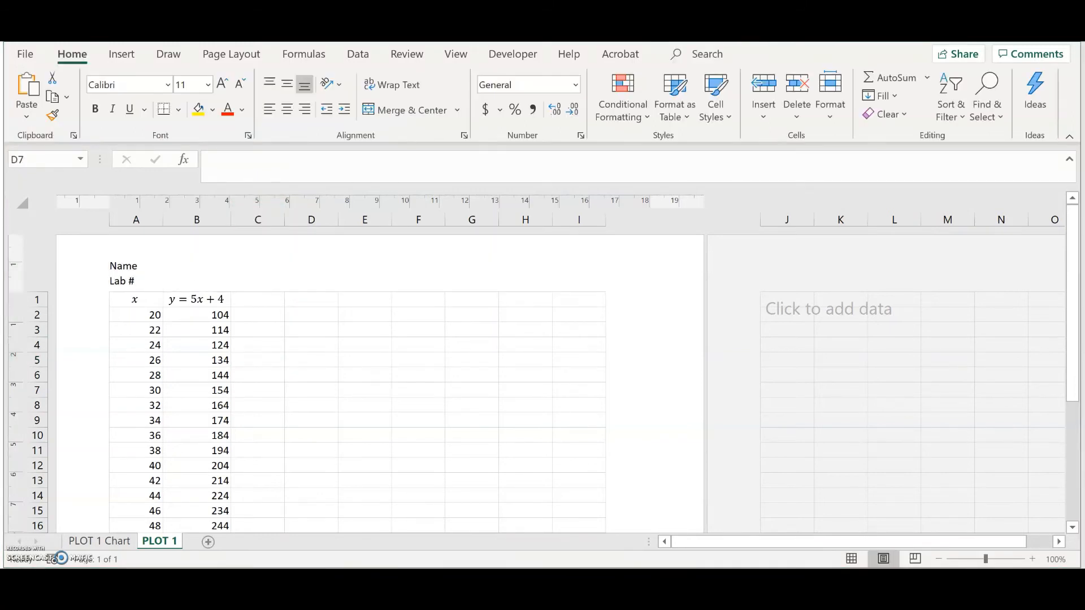